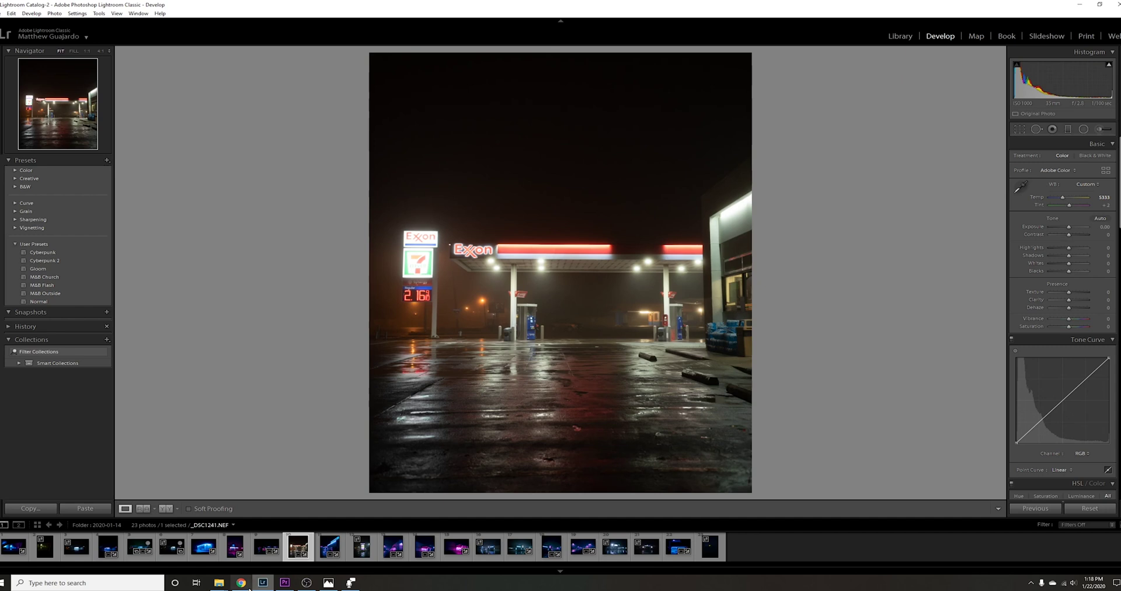
Step: In Chrome, view the tagged neon gas station Instagram post, including its second image
click(240, 583)
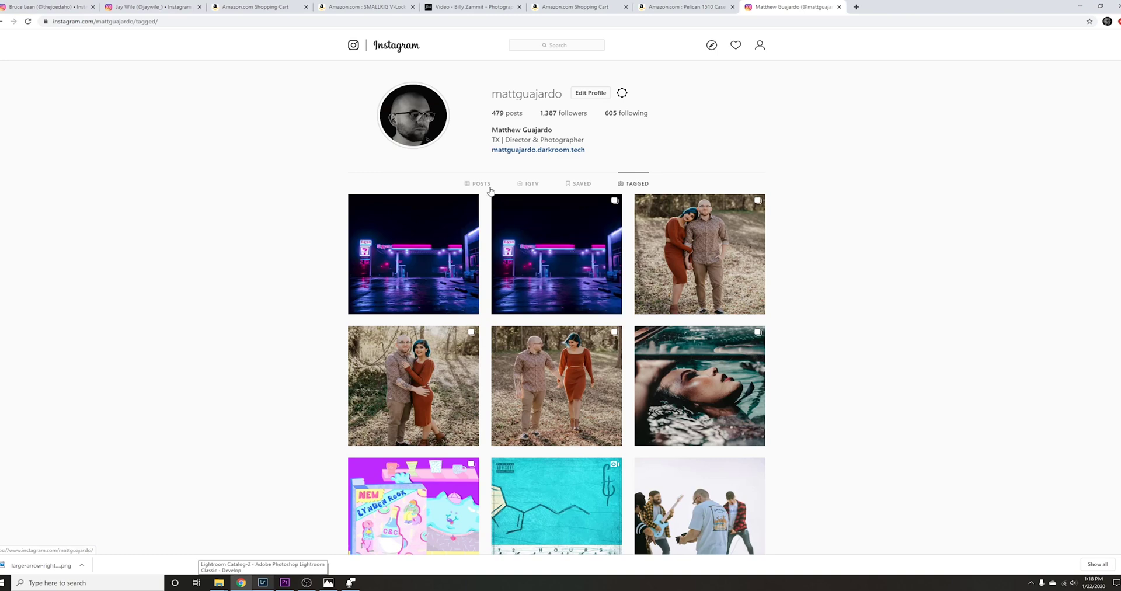
click(527, 220)
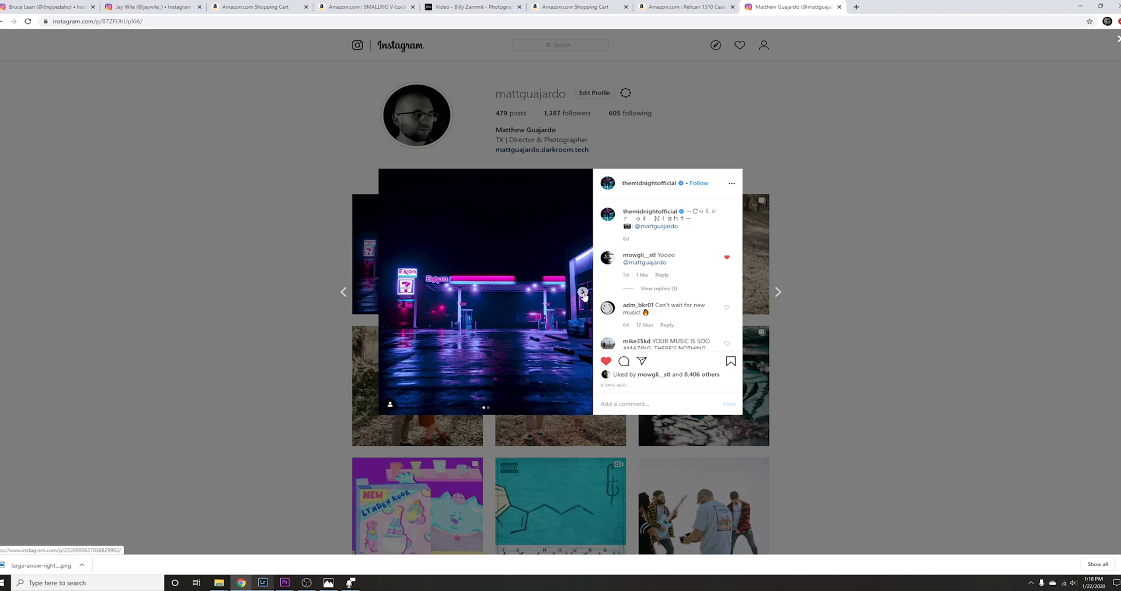
scroll(645, 301, down, 2)
scroll(646, 300, up, 2)
click(581, 291)
click(152, 280)
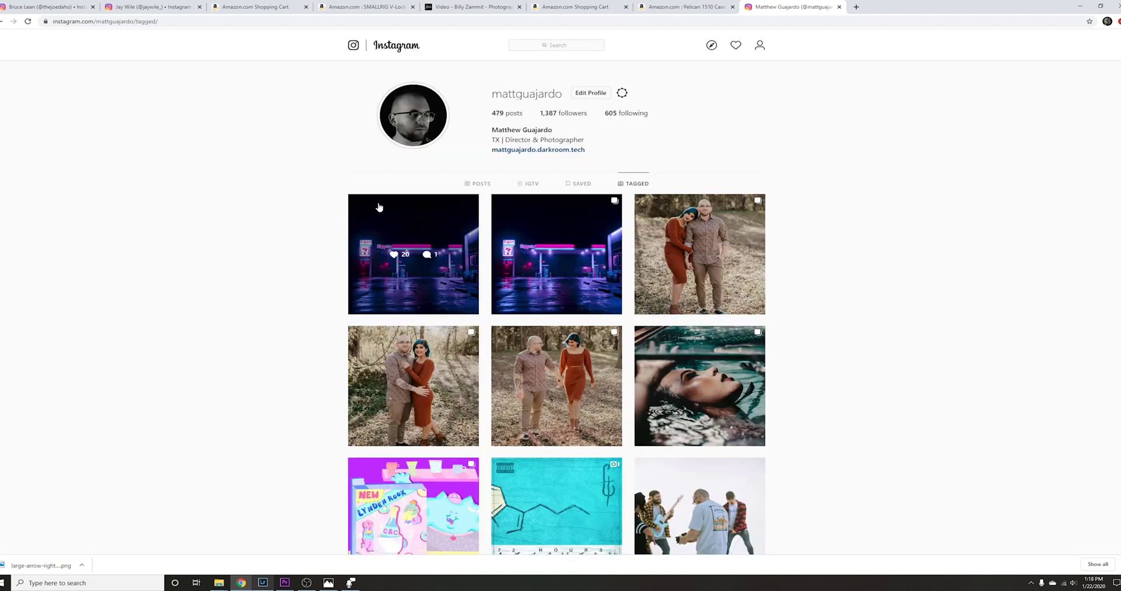
Step: Browse the neon storefront, vending machines and rainy car window posts, then return to Lightroom Classic
click(477, 184)
click(725, 223)
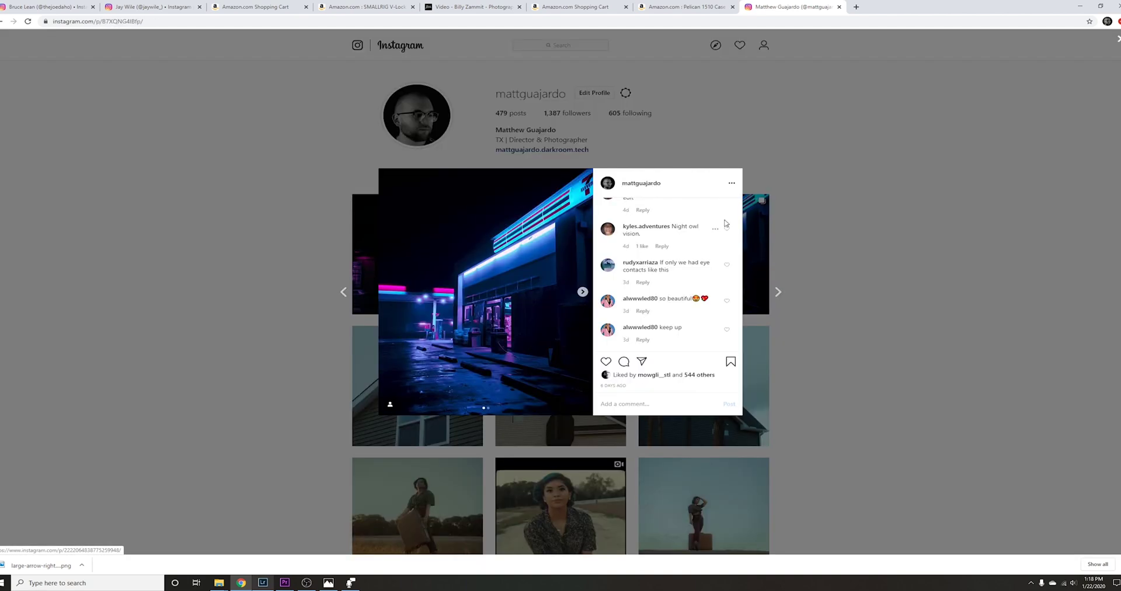
click(581, 292)
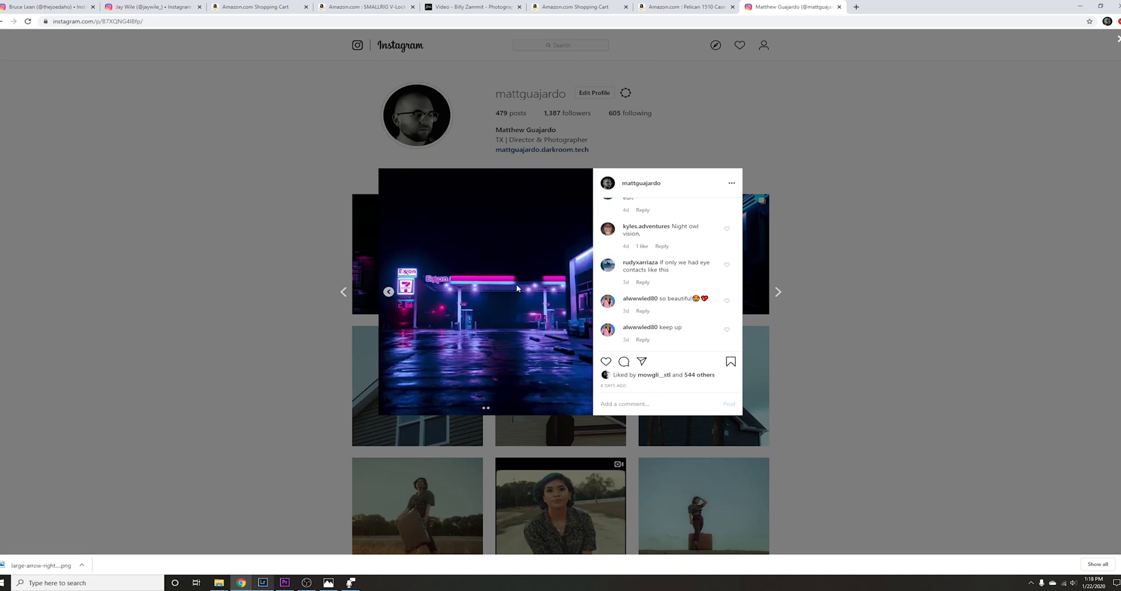
click(202, 225)
click(403, 229)
click(190, 217)
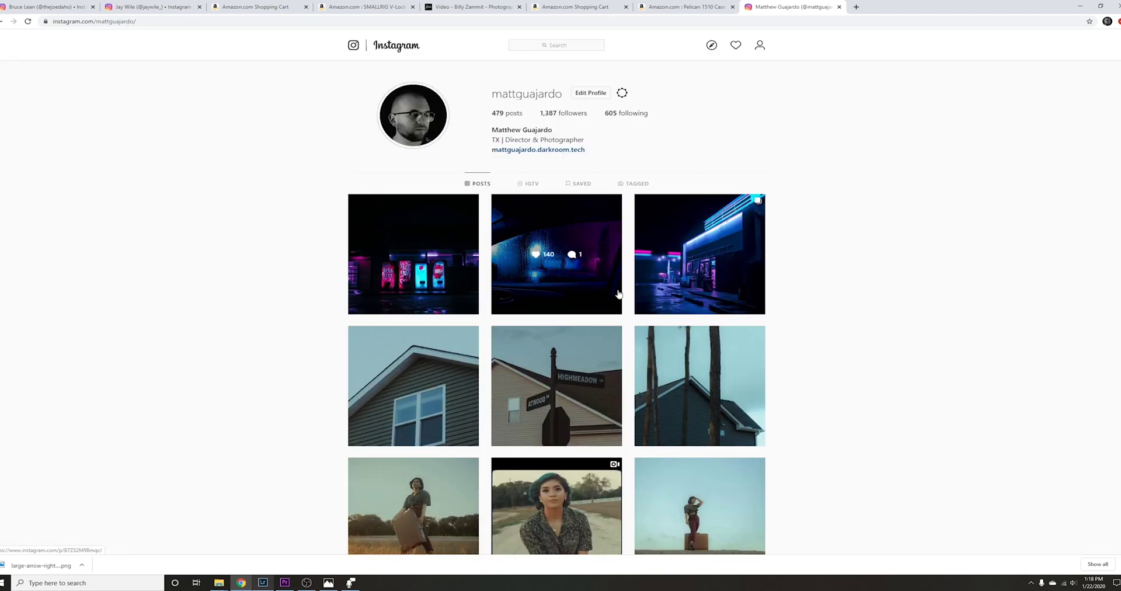
click(584, 233)
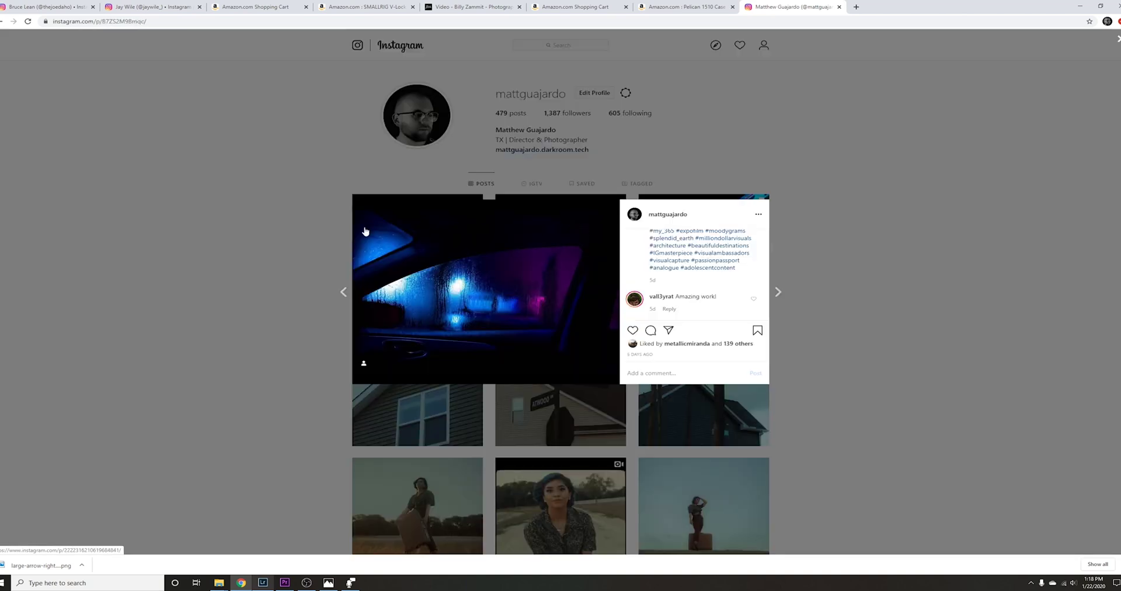
click(255, 218)
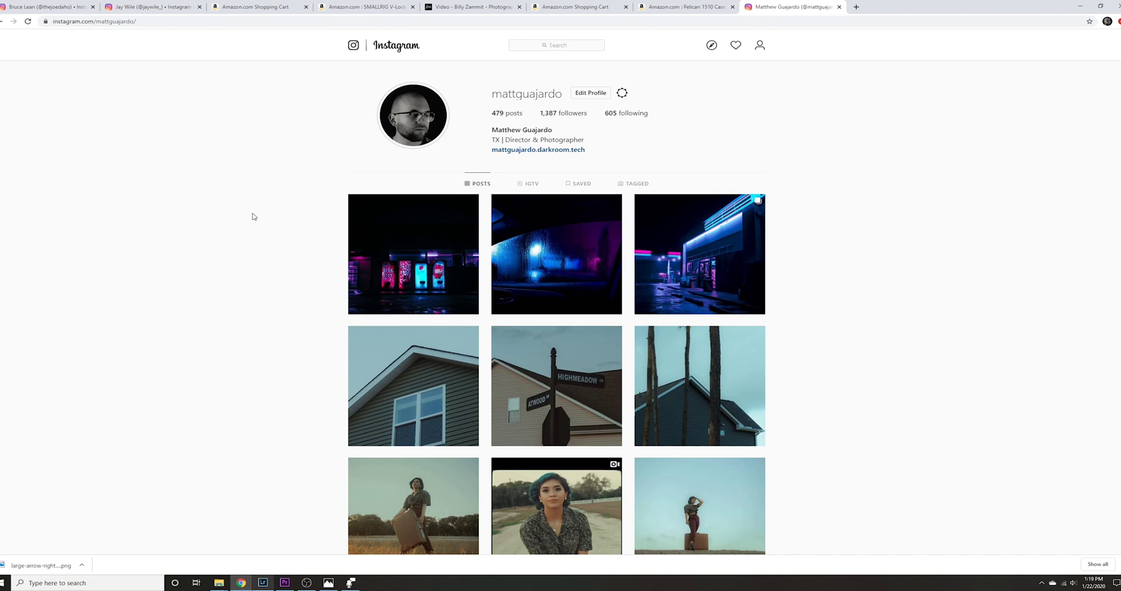
click(263, 582)
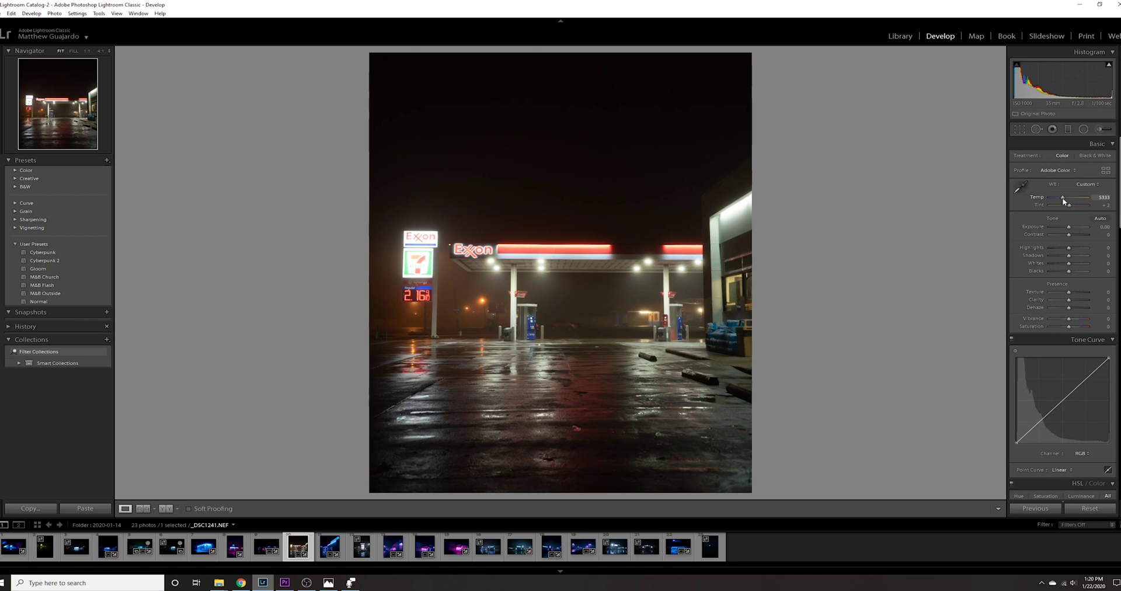
drag(1063, 198, 1053, 201)
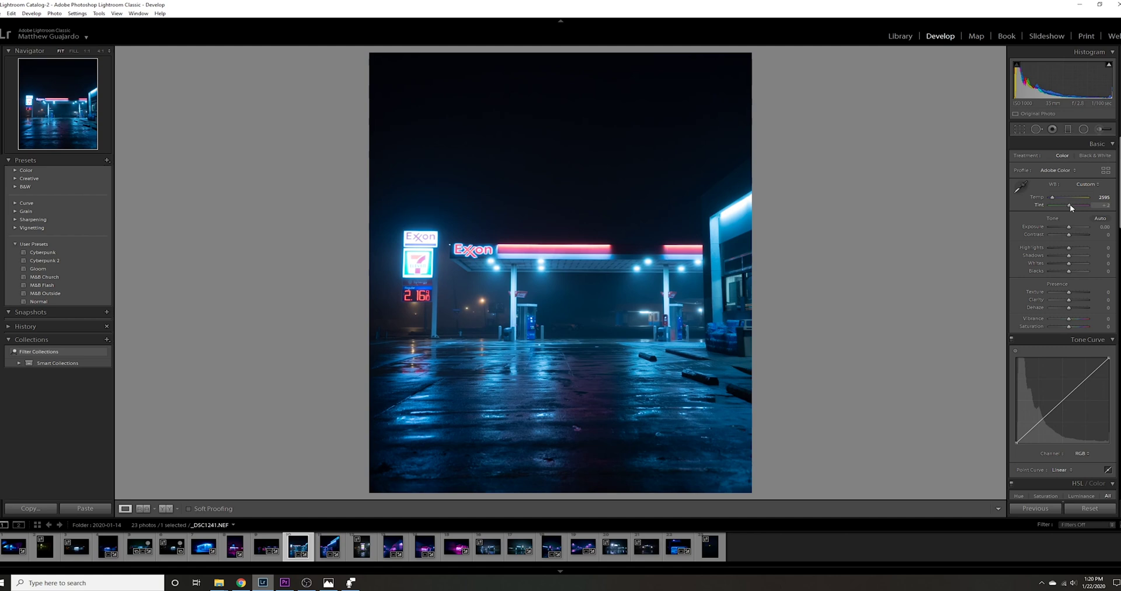
Step: Push Tint toward magenta to +18 and pull Contrast down to -26
drag(1070, 205, 1072, 205)
drag(1071, 206, 1071, 206)
drag(1067, 235, 1065, 235)
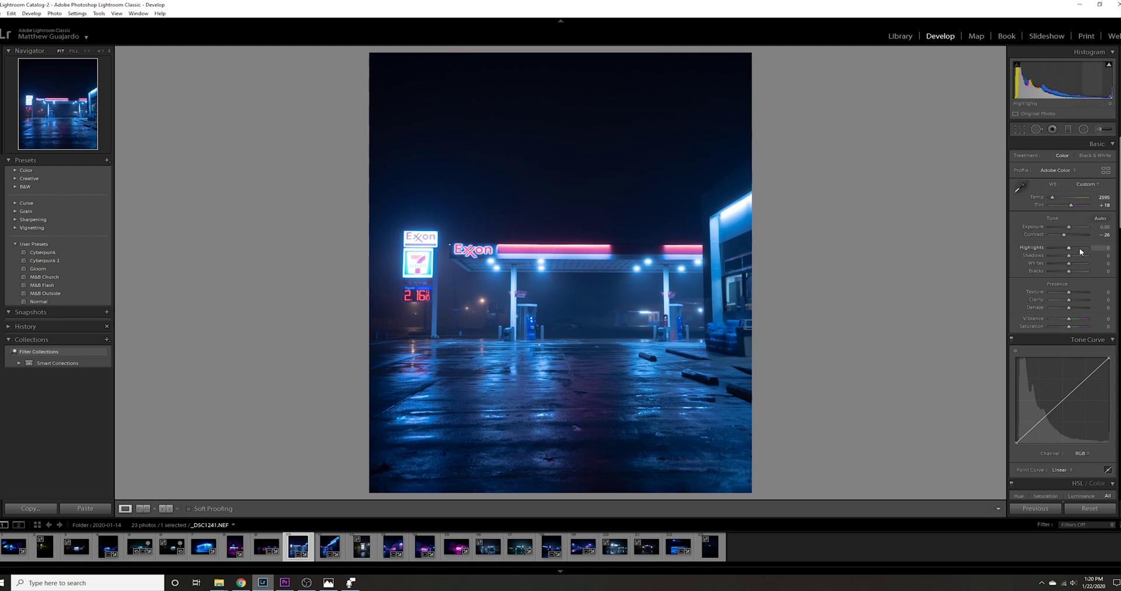
Step: Pull Highlights down to -45, lift Shadows to +21, and nudge Dehaze to -7
drag(1070, 250, 1063, 248)
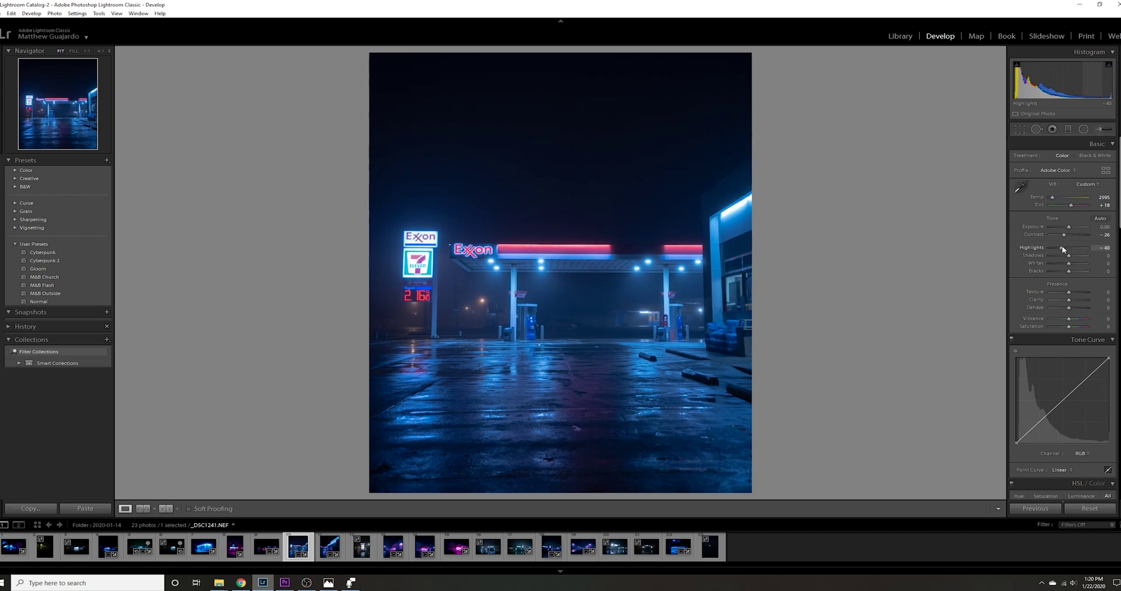
drag(1061, 248, 1060, 248)
drag(1068, 255, 1070, 257)
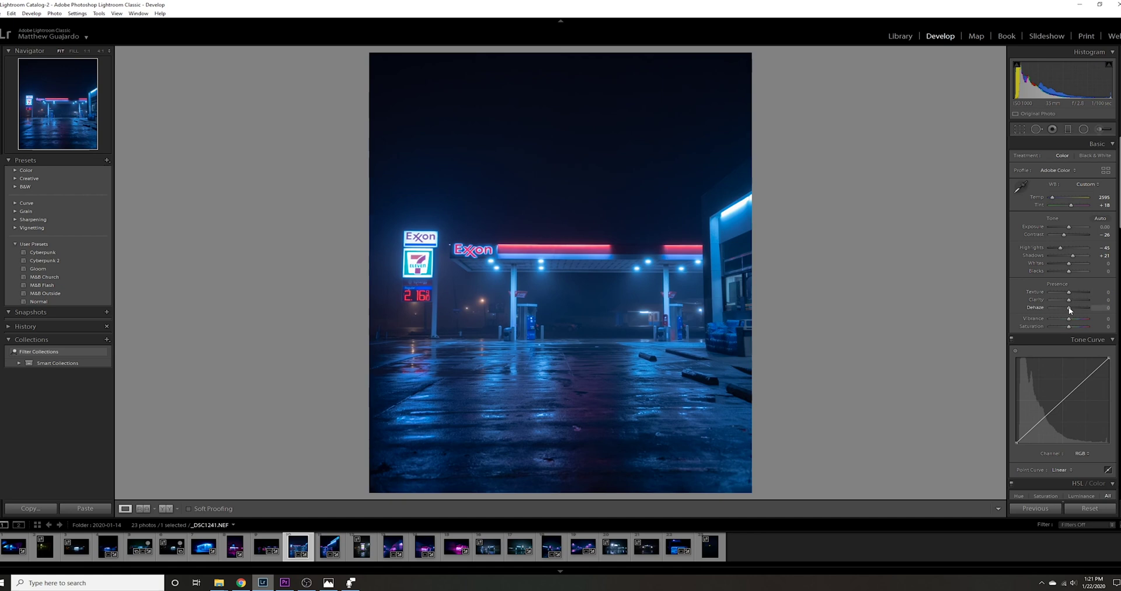
key(Down)
key(Up)
key(Up)
key(Up)
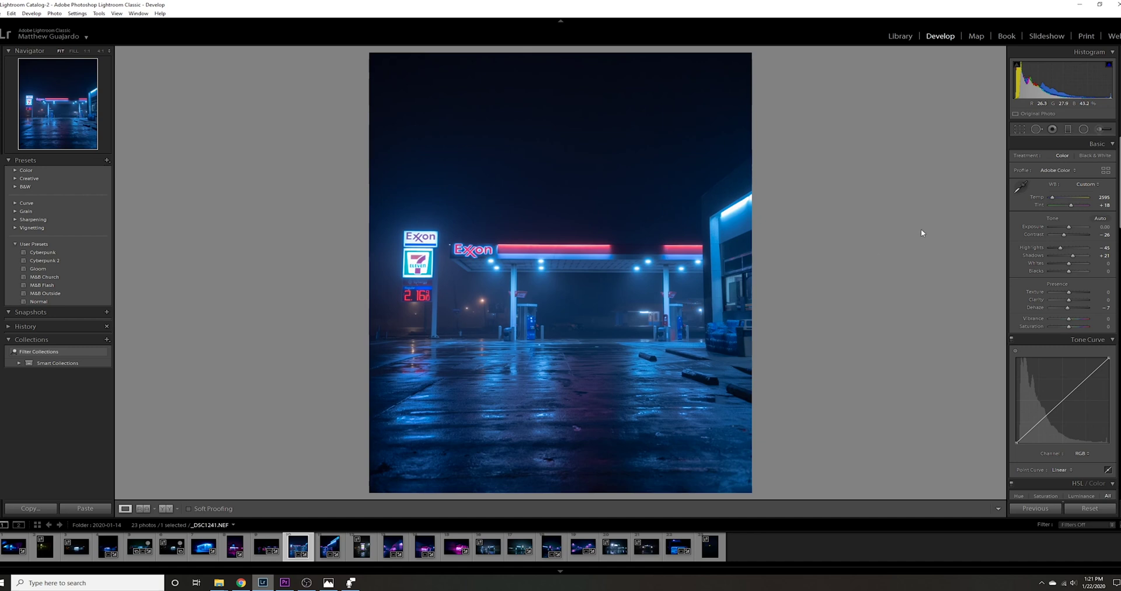
Step: In Split Toning, give the highlights a purple tint: hue 287, saturation 69
scroll(1062, 292, down, 5)
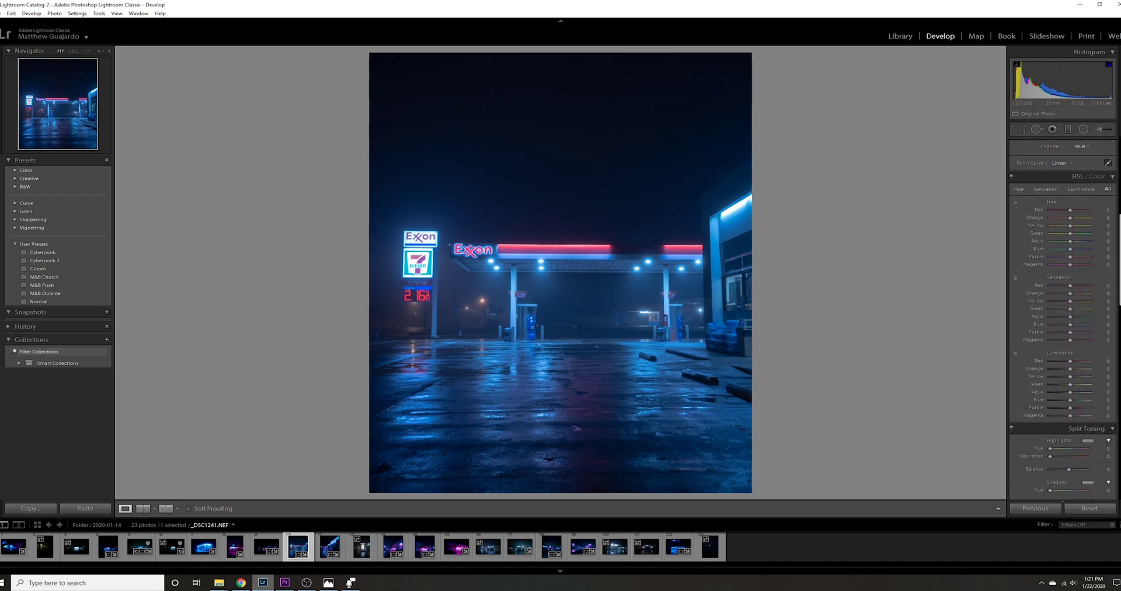
scroll(1062, 321, down, 4)
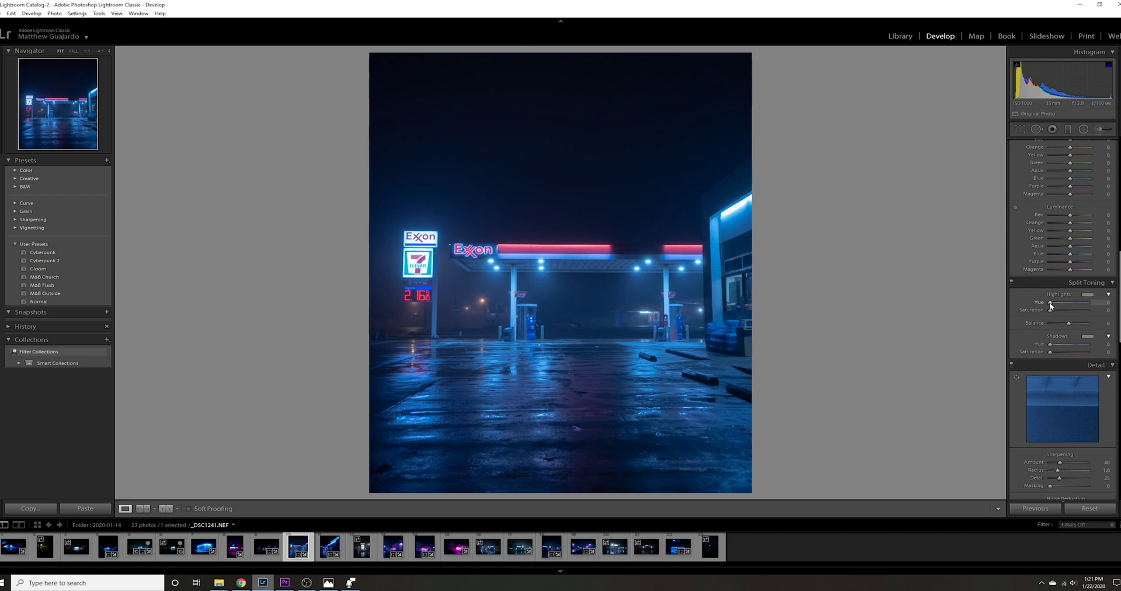
drag(1050, 305, 1058, 306)
drag(1079, 308, 1080, 309)
click(1071, 309)
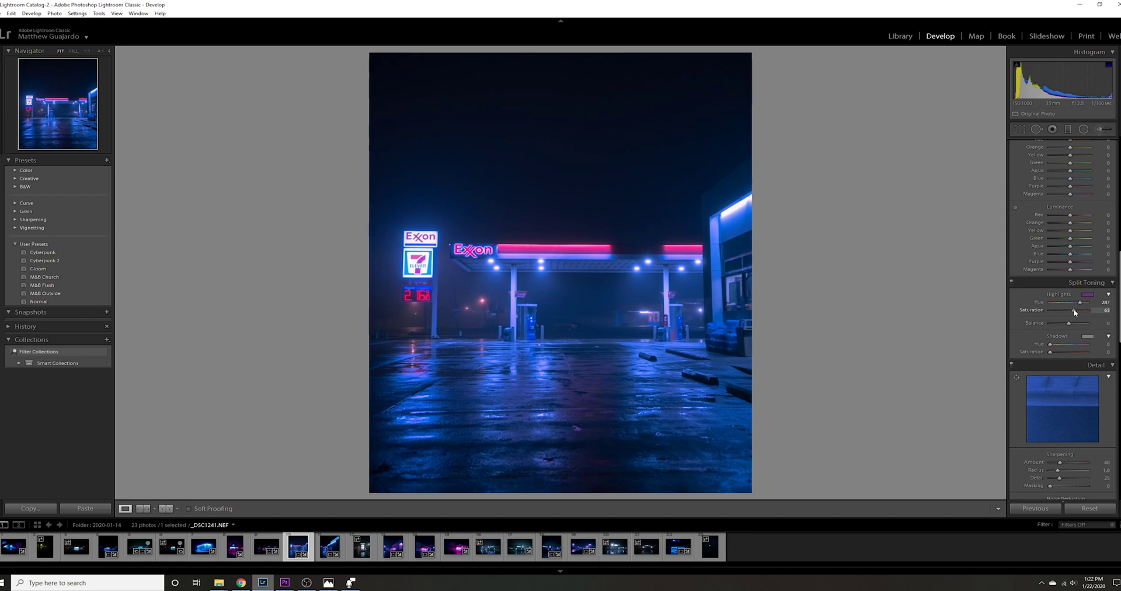
drag(1073, 309, 1074, 310)
Step: Tint the shadows teal (hue 163, saturation 70) and set Balance to +100
drag(1050, 344, 1057, 347)
drag(1063, 345, 1067, 345)
drag(1051, 353, 1077, 353)
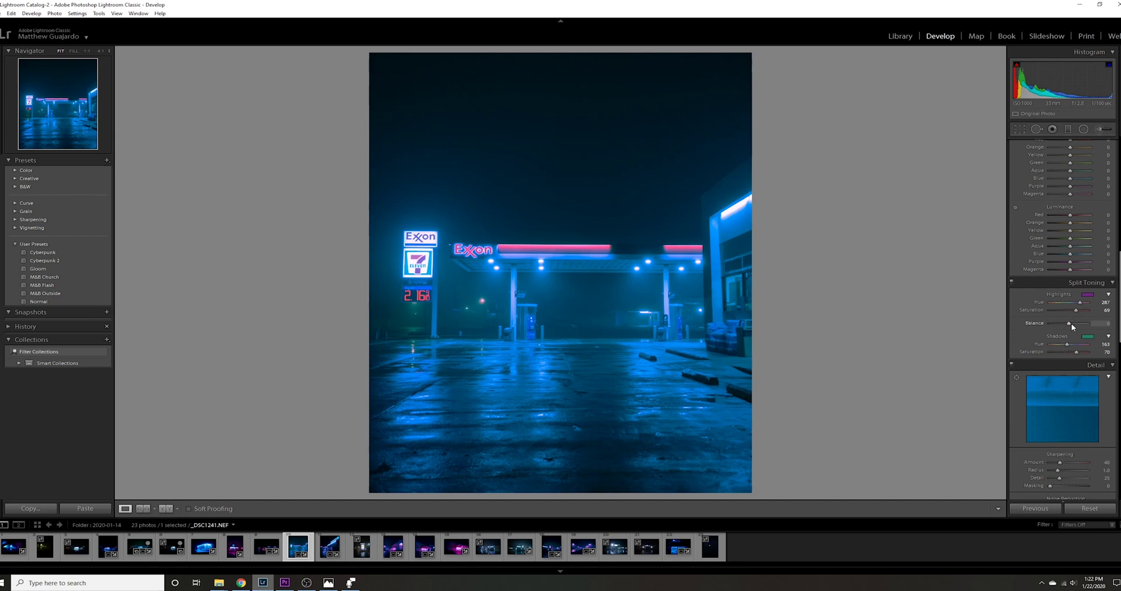
drag(1069, 323, 1093, 324)
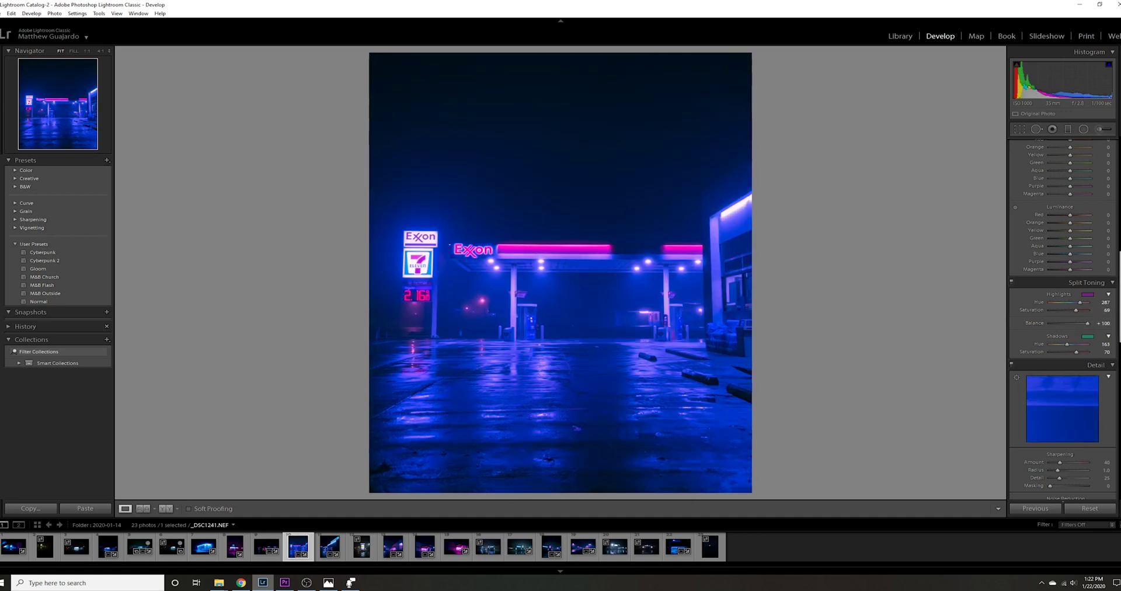
Step: In Calibration, shift Red Primary hue to -71 and Blue Primary hue to -43
scroll(1062, 336, down, 3)
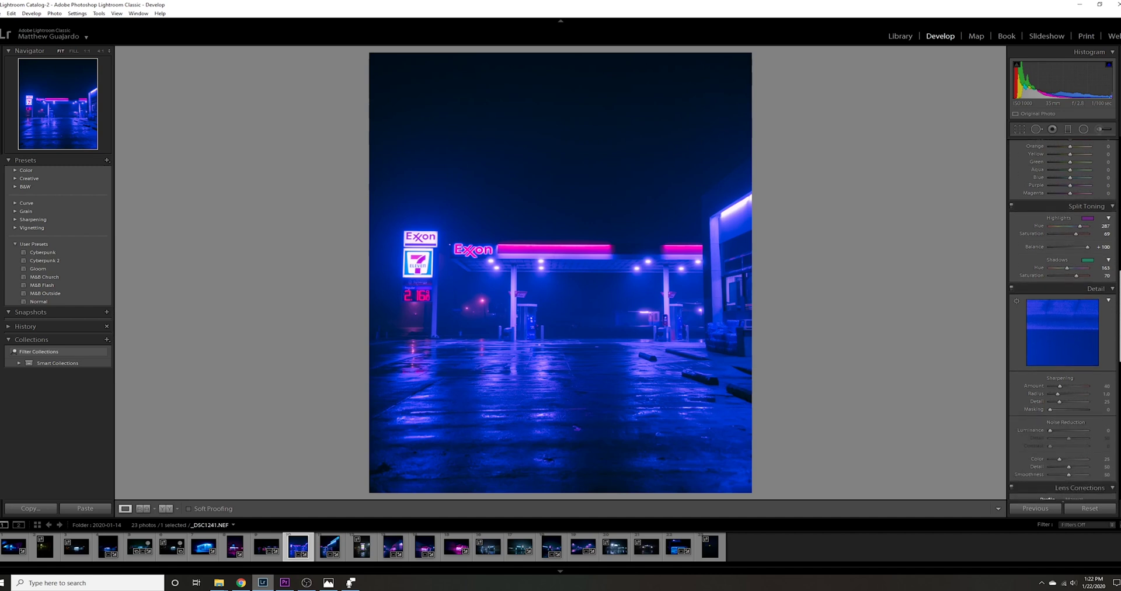
scroll(1062, 336, up, 1)
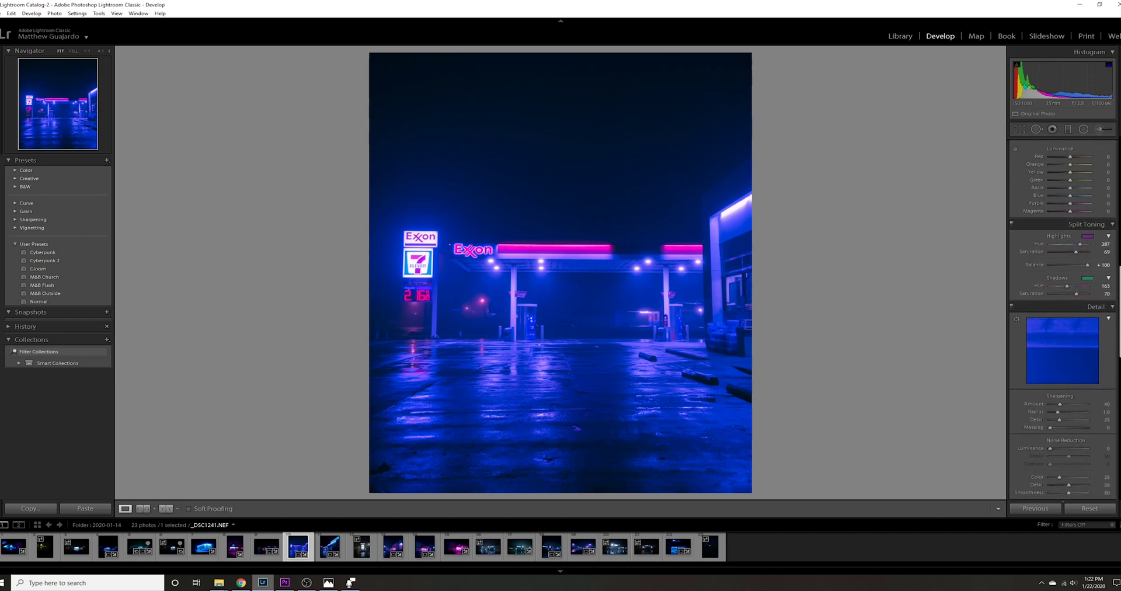
scroll(1063, 335, up, 1)
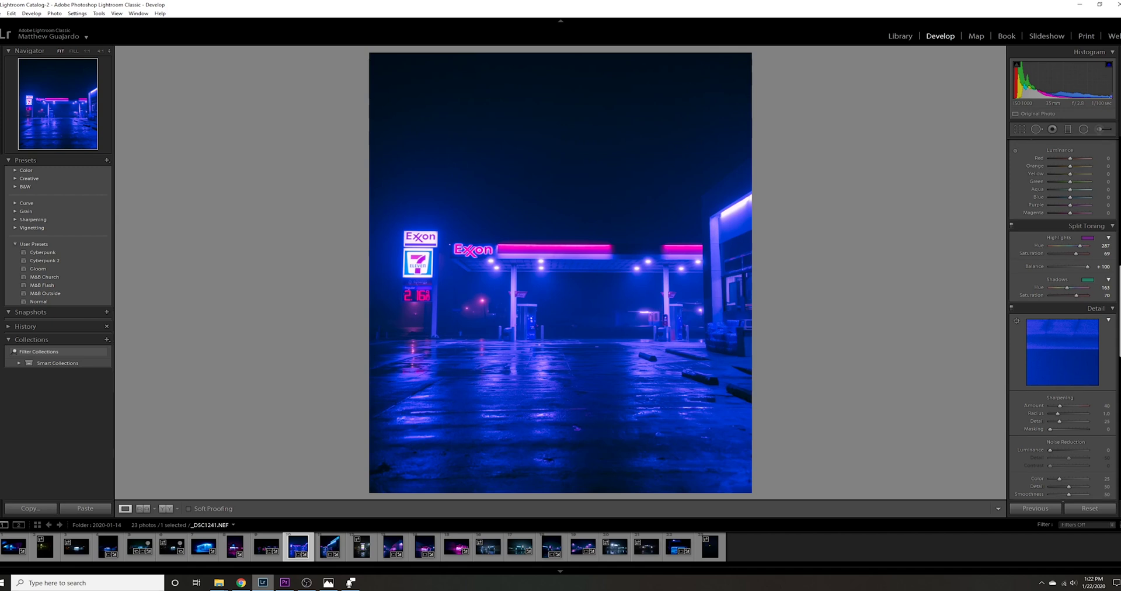
scroll(1062, 335, down, 3)
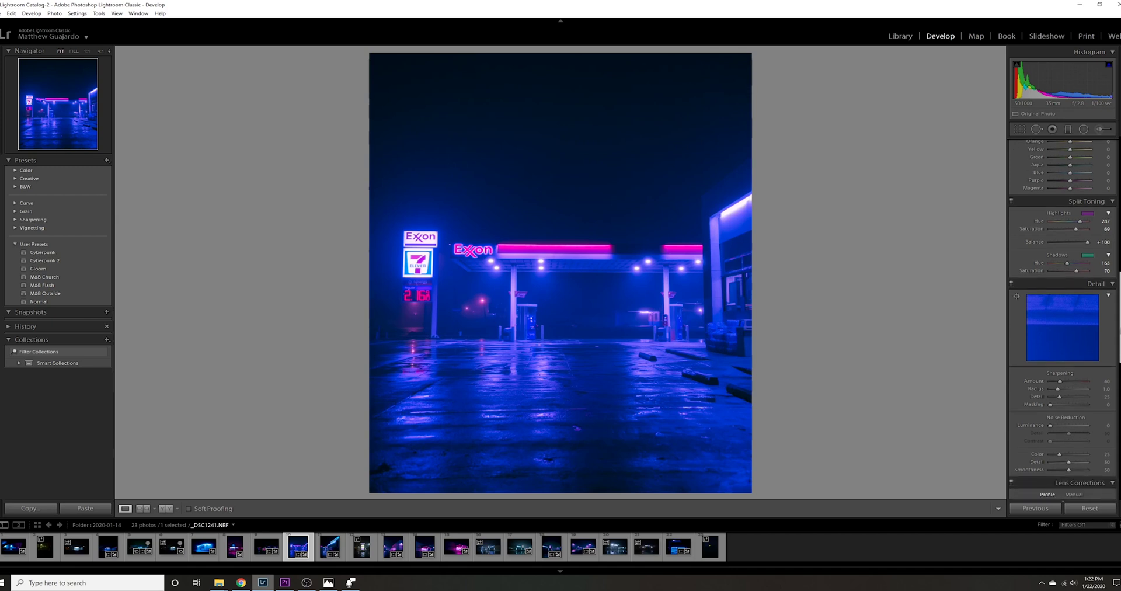
scroll(1062, 318, down, 10)
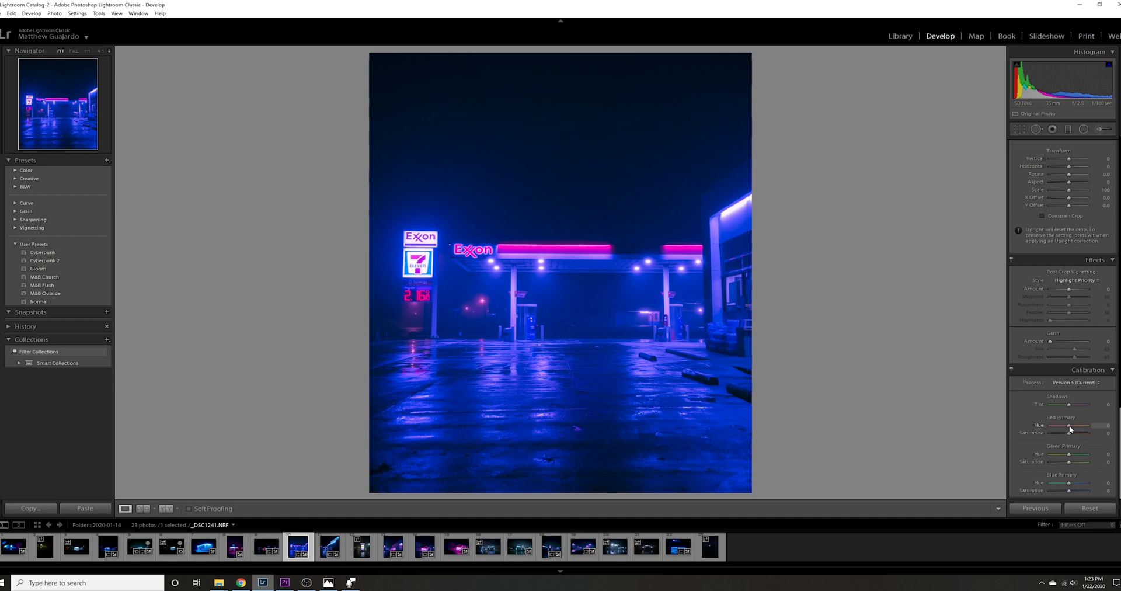
drag(1069, 426, 1059, 427)
drag(1055, 427, 1054, 427)
drag(1070, 485, 1061, 484)
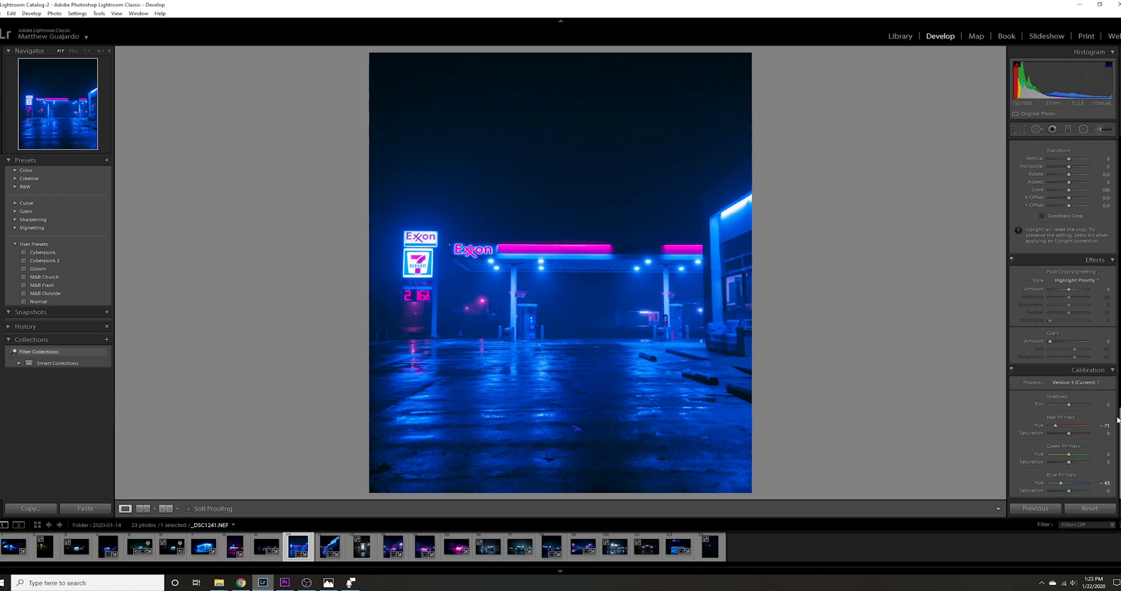
scroll(1063, 321, up, 5)
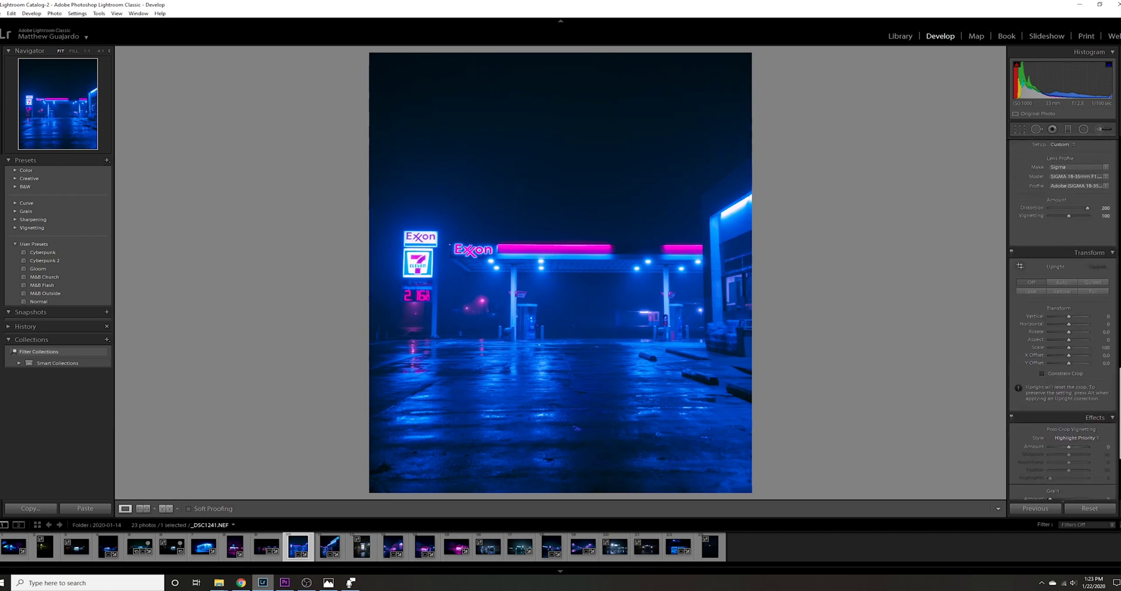
Step: On the RGB tone curve, raise the black point slightly and nudge the midtone point down-right
scroll(1063, 321, up, 8)
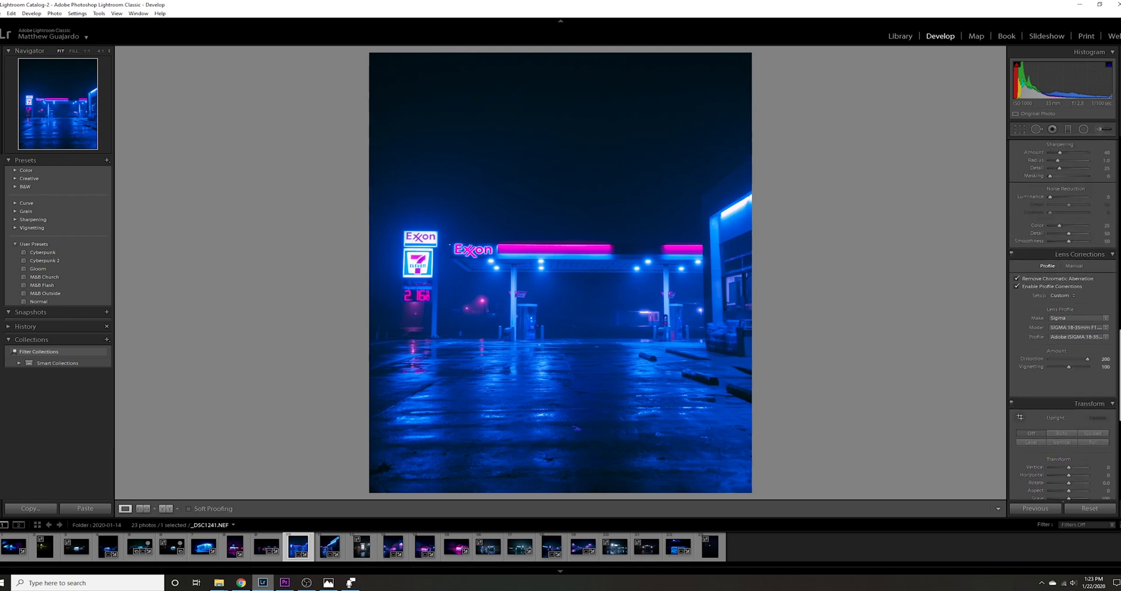
scroll(1062, 315, up, 15)
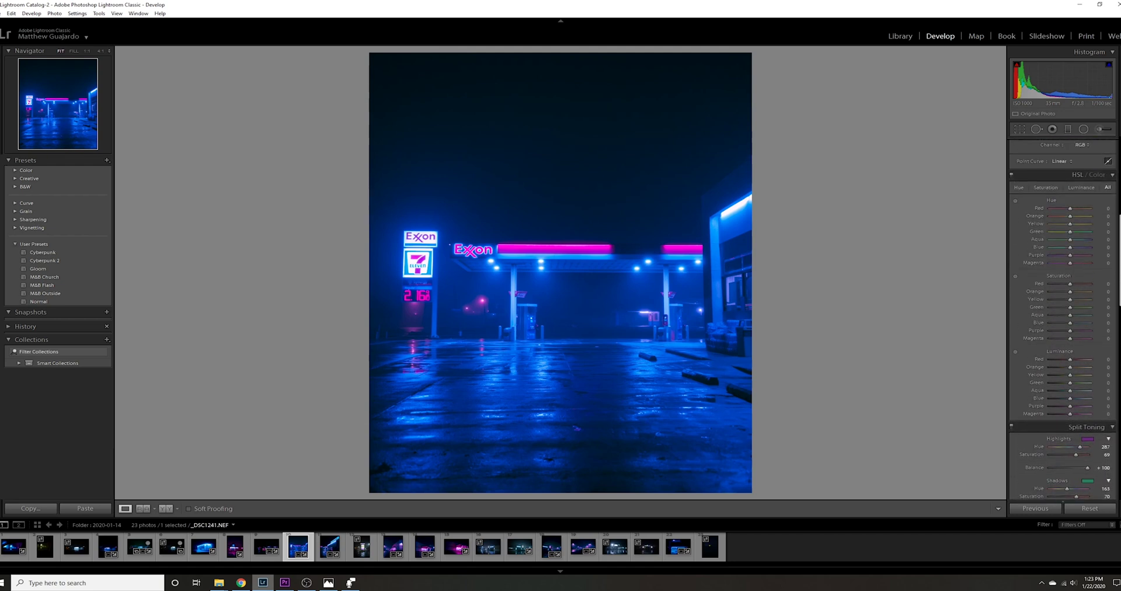
scroll(1062, 321, up, 4)
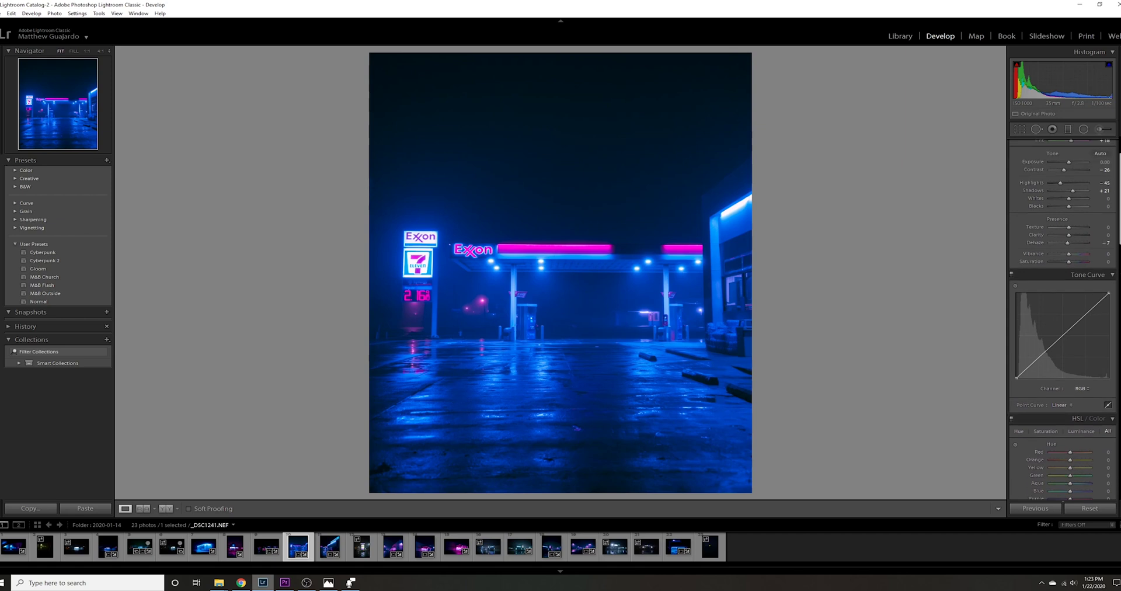
scroll(1061, 270, up, 1)
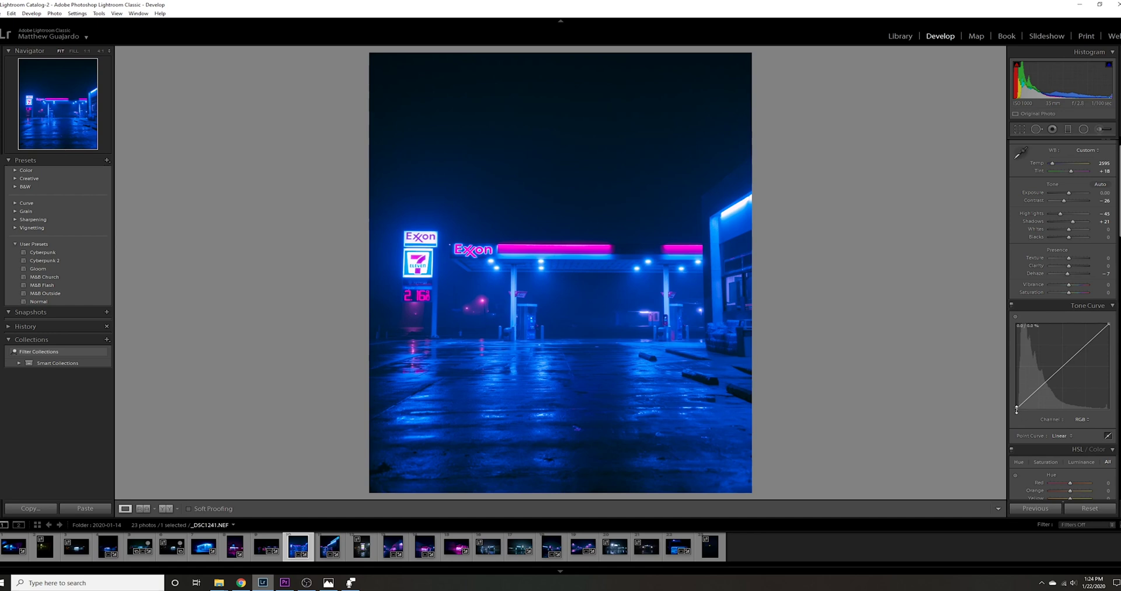
drag(1016, 409, 1020, 410)
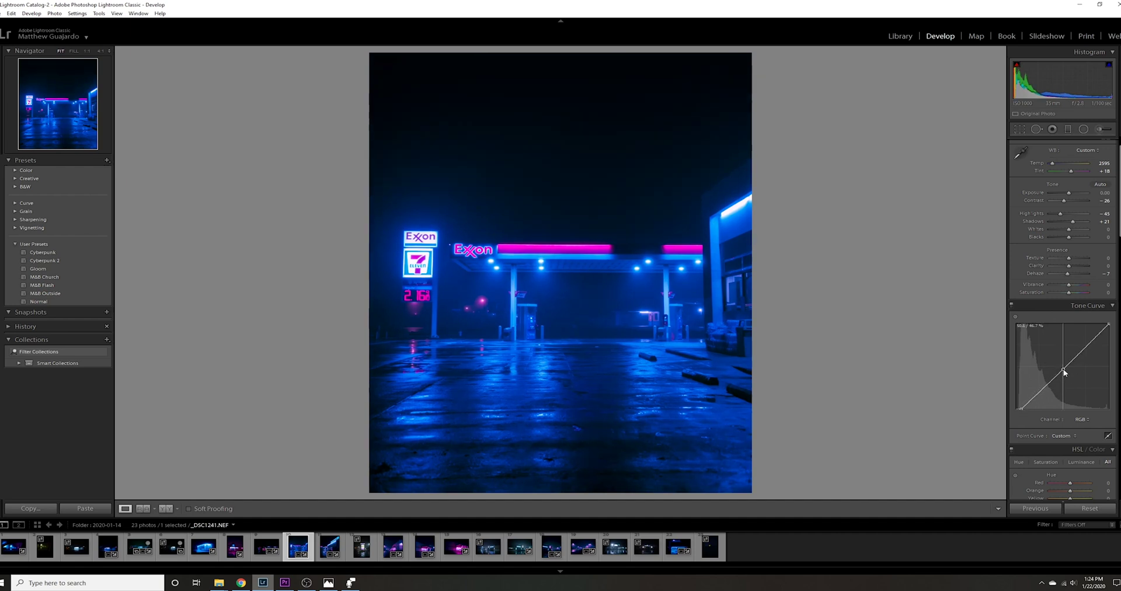
drag(1062, 369, 1064, 370)
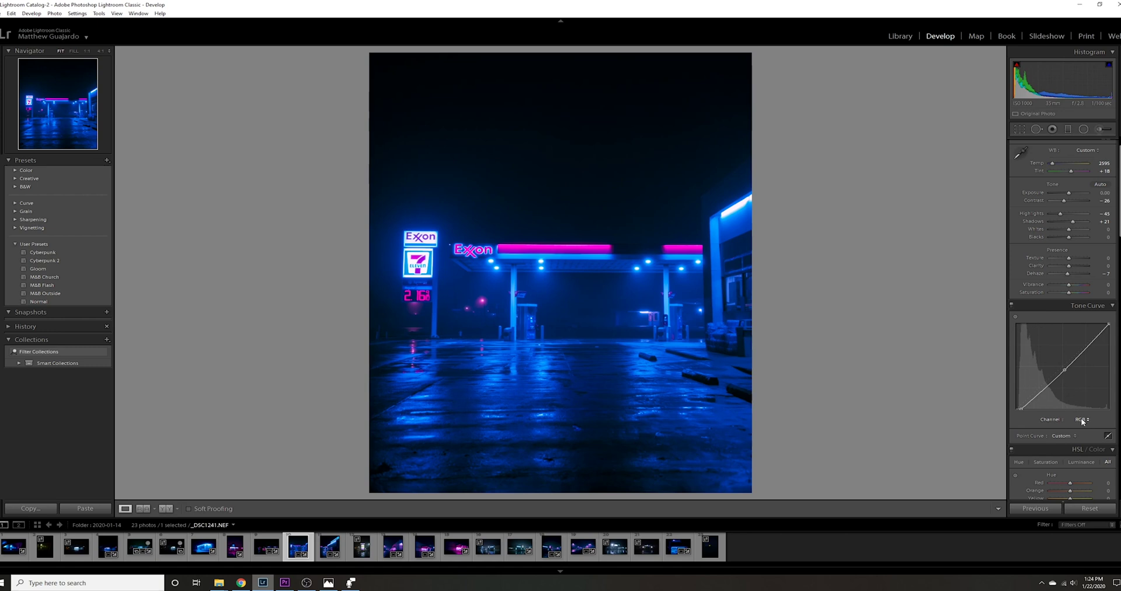
click(1081, 420)
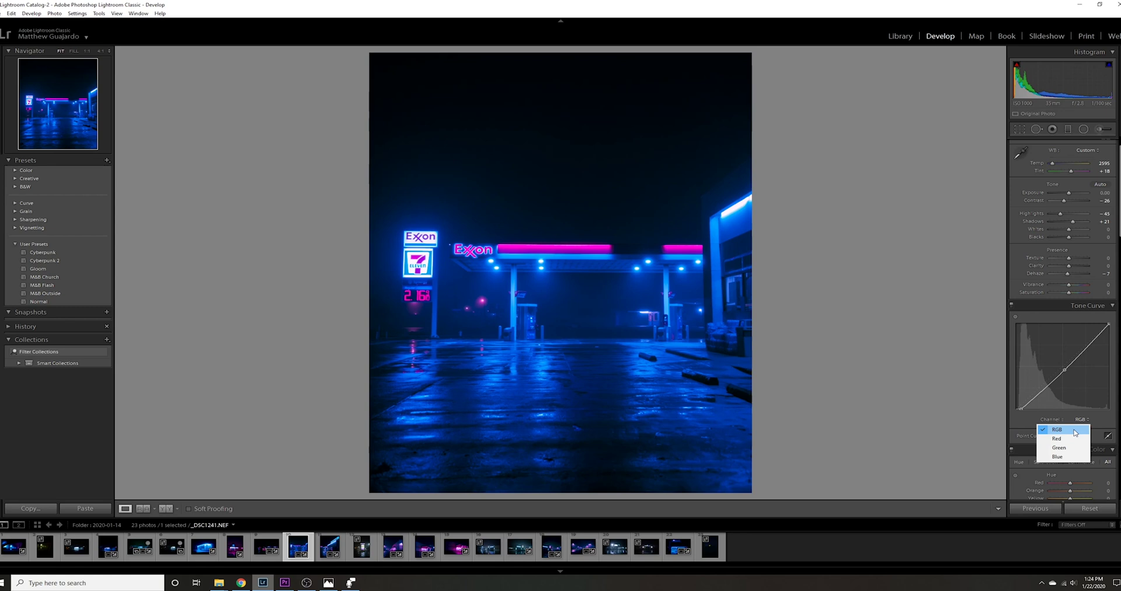
Step: On the Red channel curve, pull the top endpoint left and lift the midtone and shadow points
click(1072, 439)
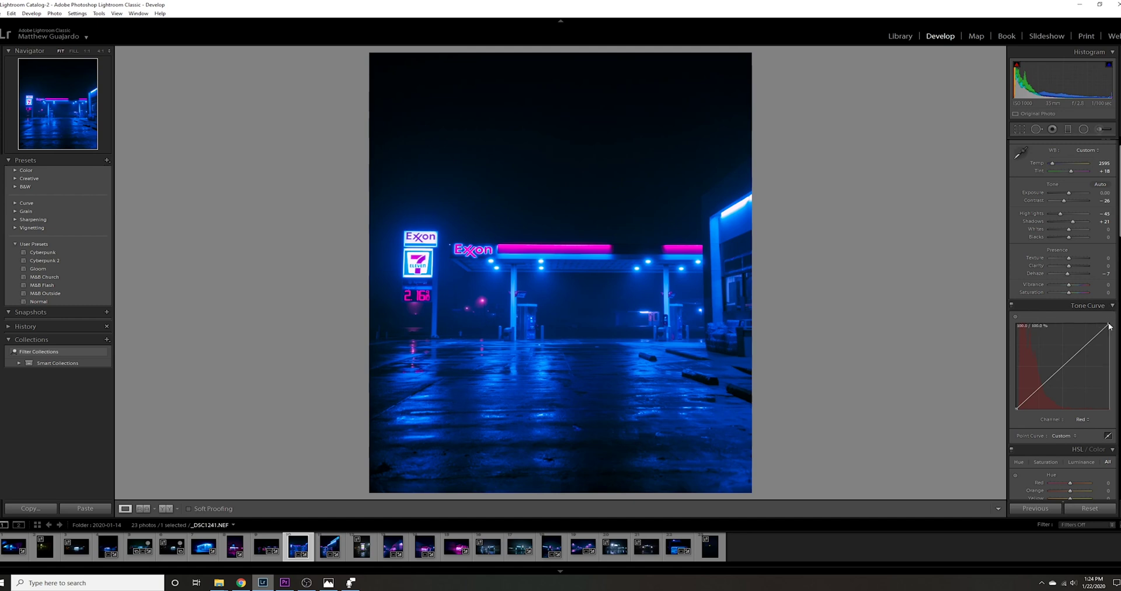
drag(1108, 323, 1087, 316)
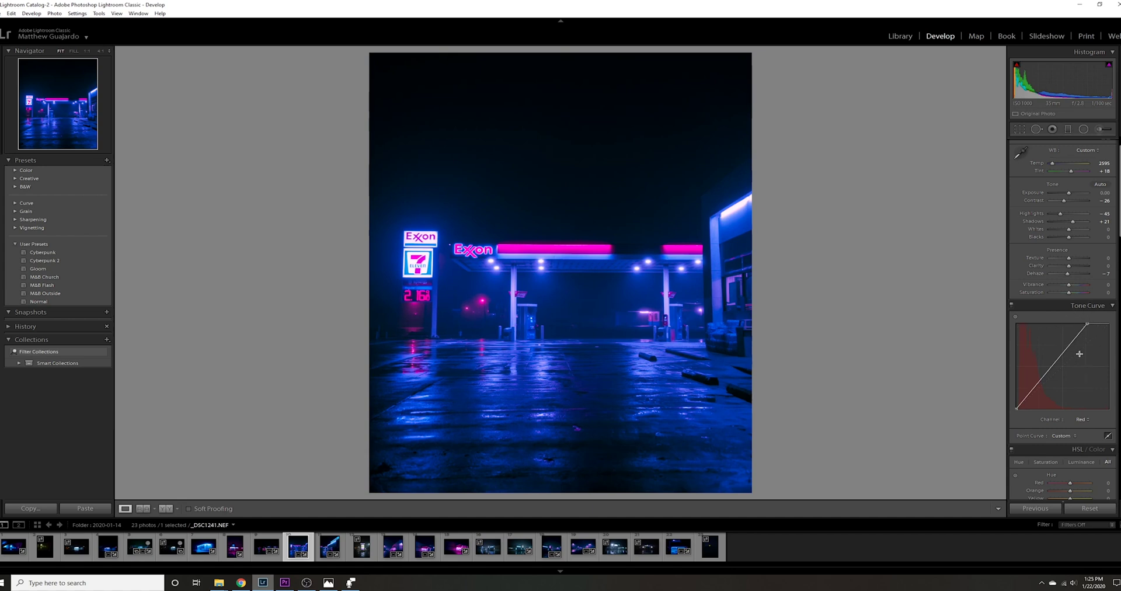
drag(1076, 336, 1081, 341)
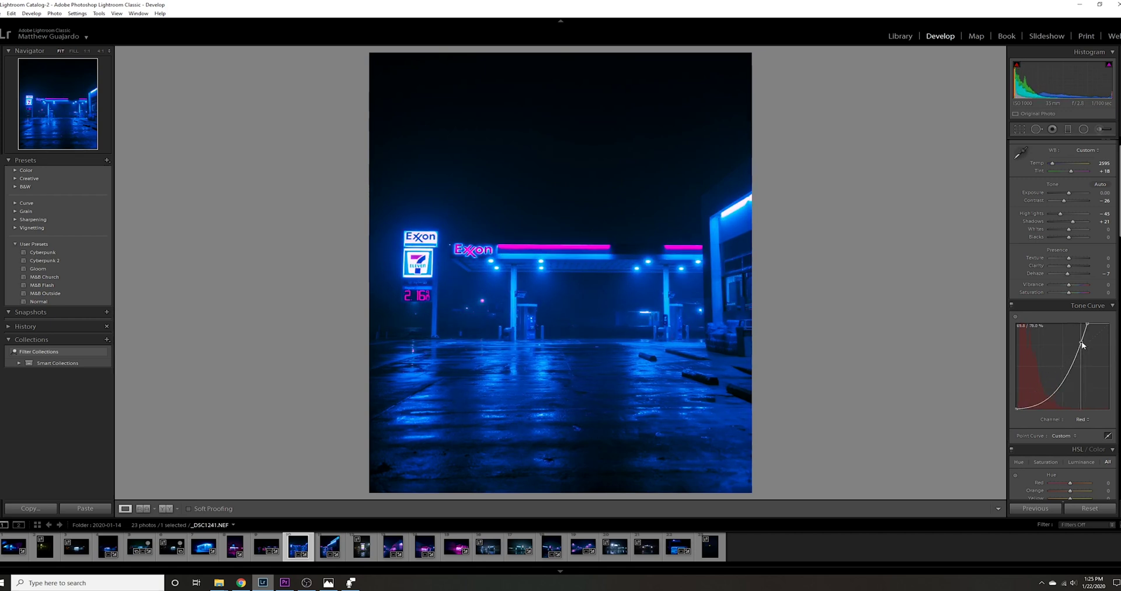
click(1065, 378)
drag(1065, 378, 1063, 362)
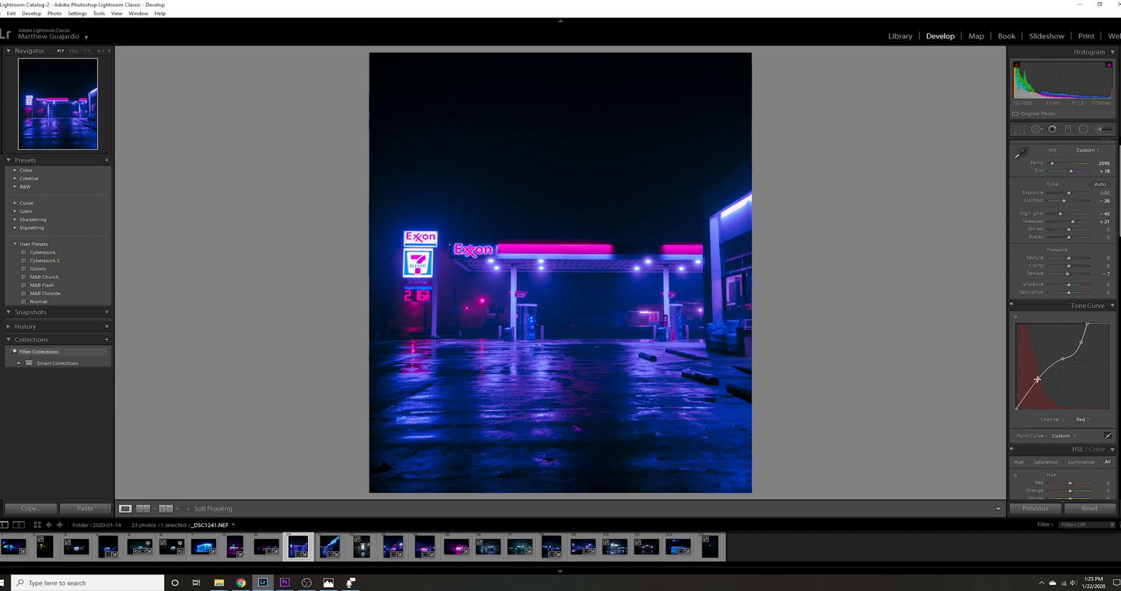
drag(1036, 379, 1036, 373)
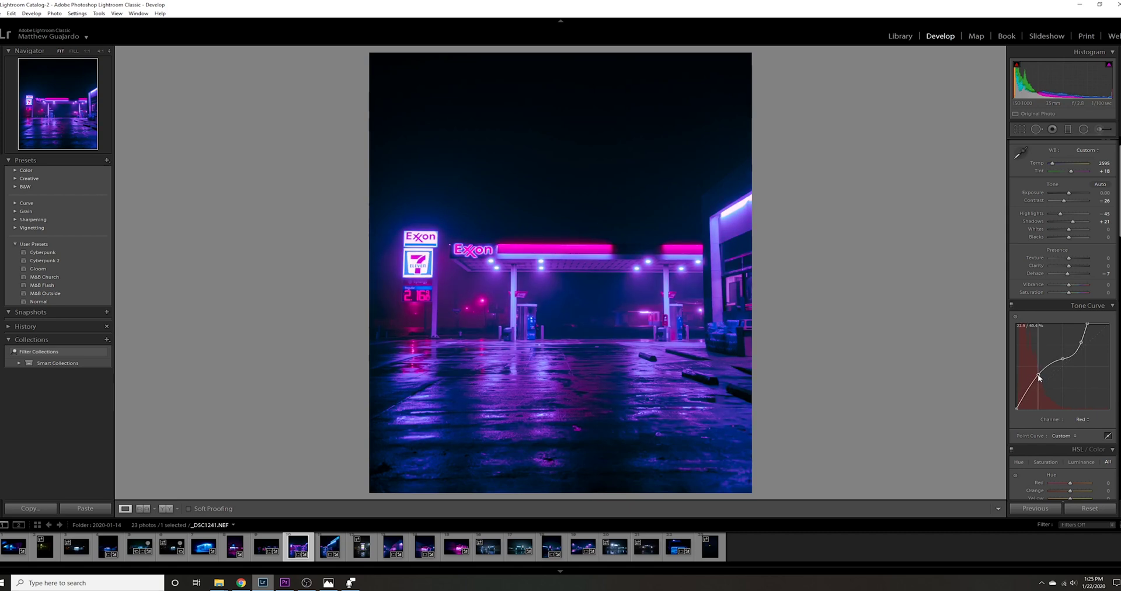
drag(1038, 374, 1038, 372)
click(1081, 419)
Step: On the Green curve, move the black endpoint right and add midtone and highlight anchor points
click(1074, 447)
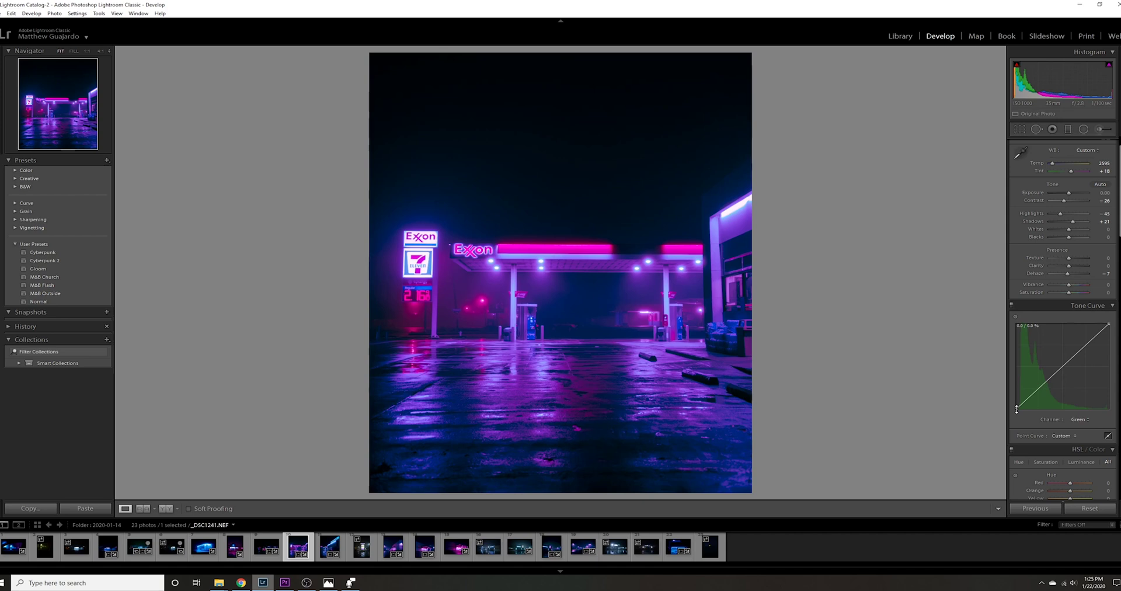
drag(1016, 409, 1020, 409)
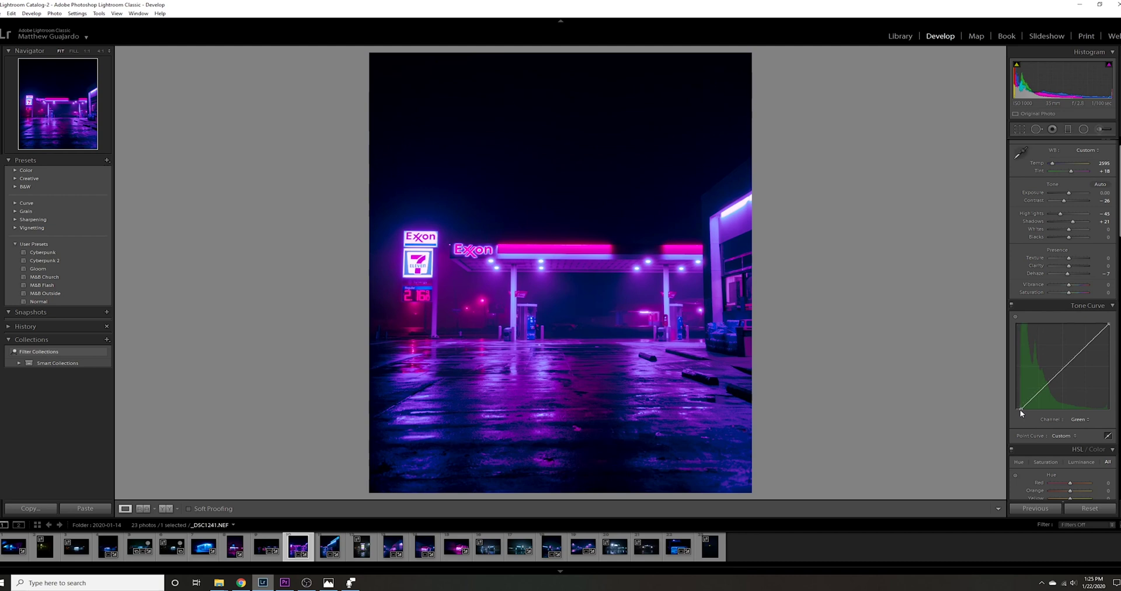
click(1062, 370)
click(1085, 347)
Step: On the Blue curve, add points near 22%, 50% and 74%, dipping the shadow point slightly
click(1079, 419)
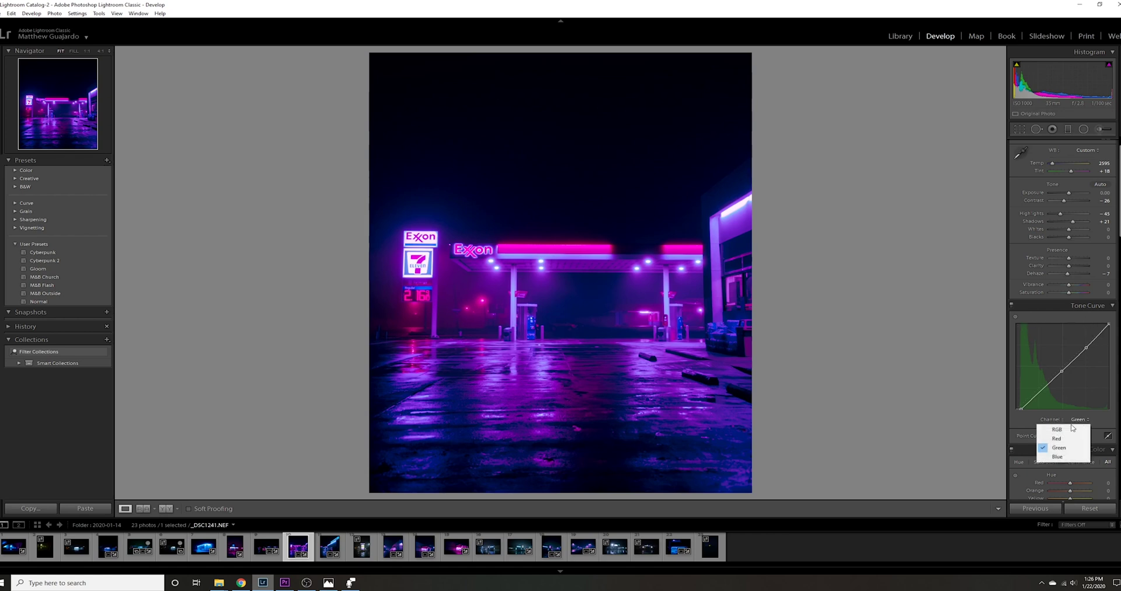
click(1062, 456)
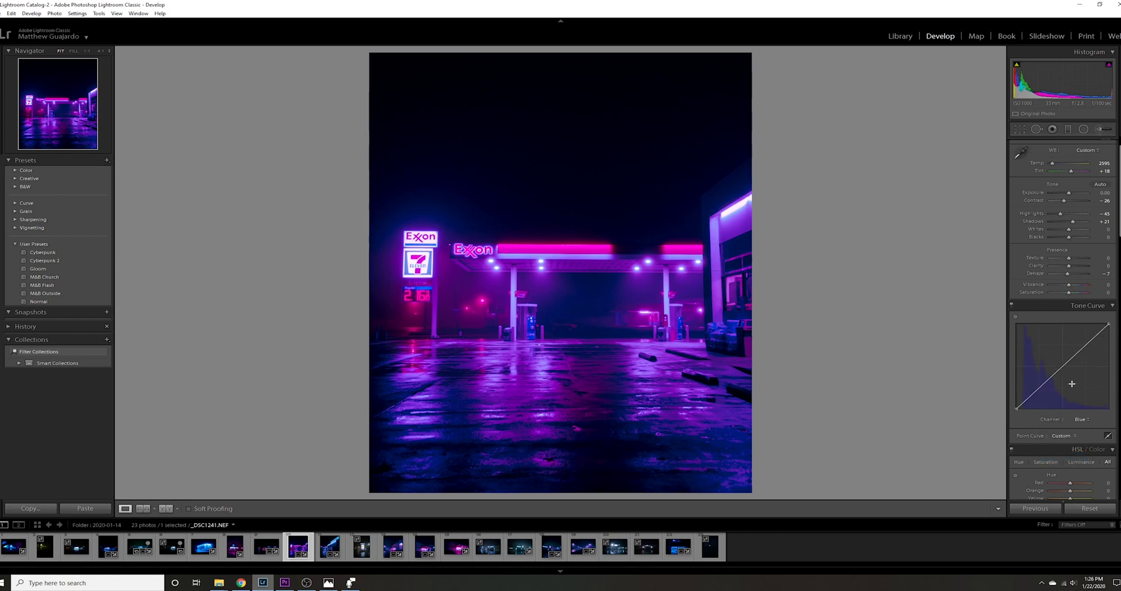
click(1036, 390)
drag(1036, 390, 1037, 392)
drag(1037, 390, 1037, 392)
drag(1061, 367, 1062, 369)
drag(1062, 367, 1063, 367)
drag(1084, 347, 1085, 346)
Step: Drag the HSL Hue sliders to Red -100, Orange -84, Aqua +100 and Blue -100
scroll(1039, 385, down, 3)
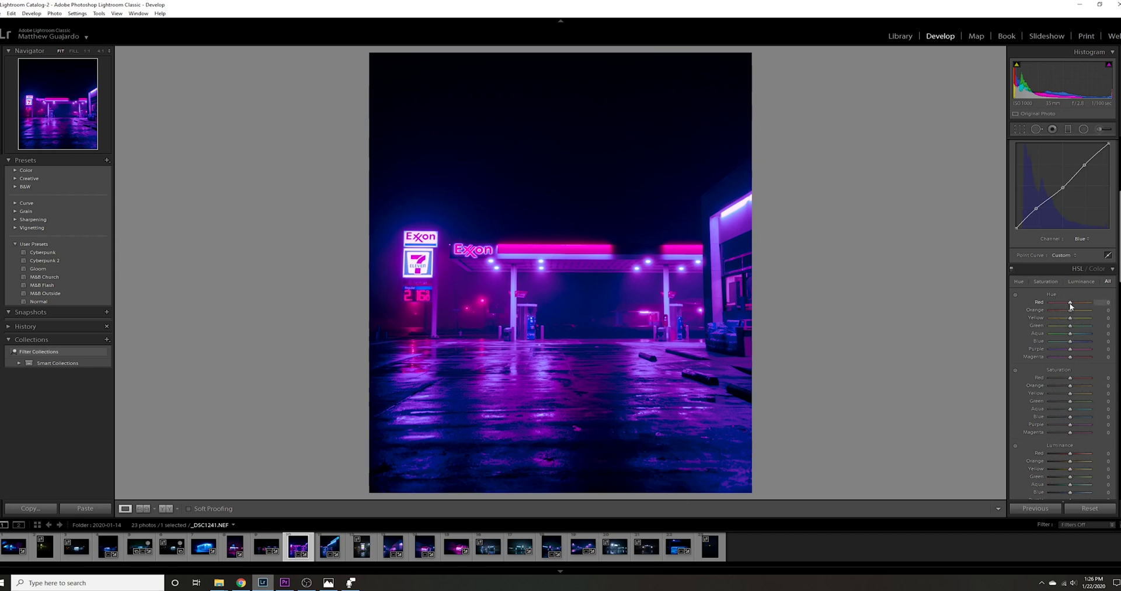
drag(1070, 303, 1008, 281)
drag(1056, 310, 1054, 311)
drag(1069, 333, 1117, 342)
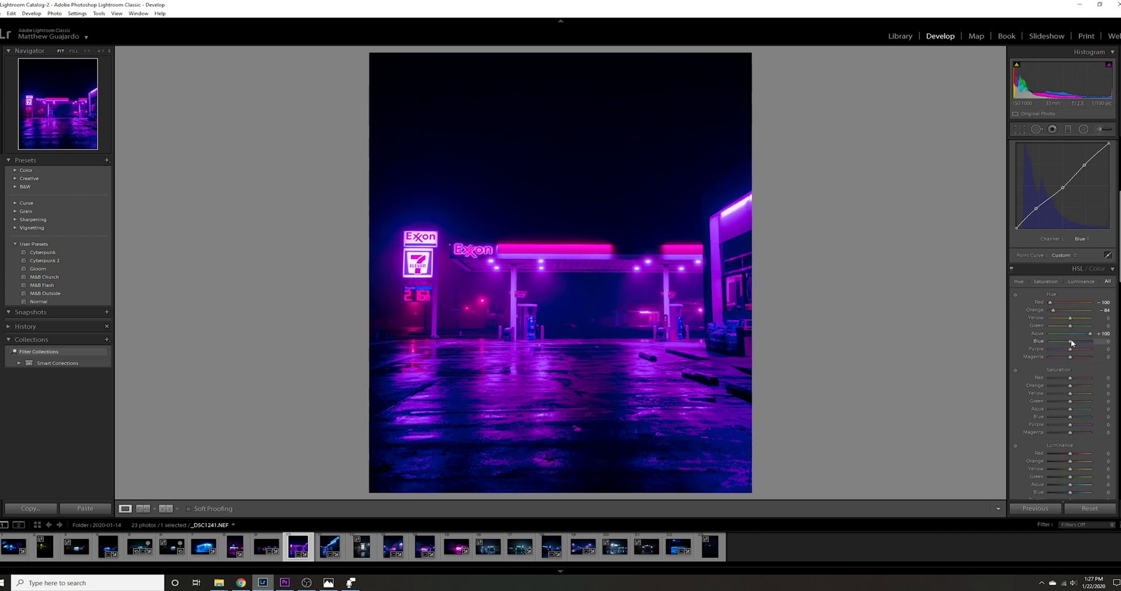
drag(1070, 342, 1042, 342)
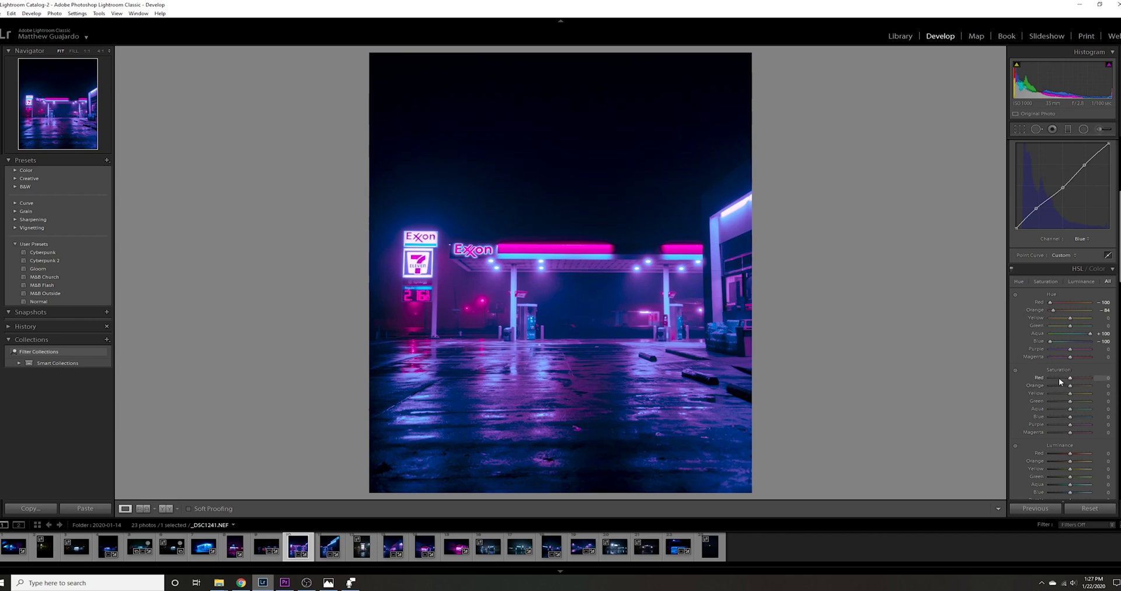
Step: In HSL, set Purple hue to -31, Magenta hue to -22 and Purple saturation to -60
drag(1068, 349, 1062, 349)
drag(1119, 269, 1119, 289)
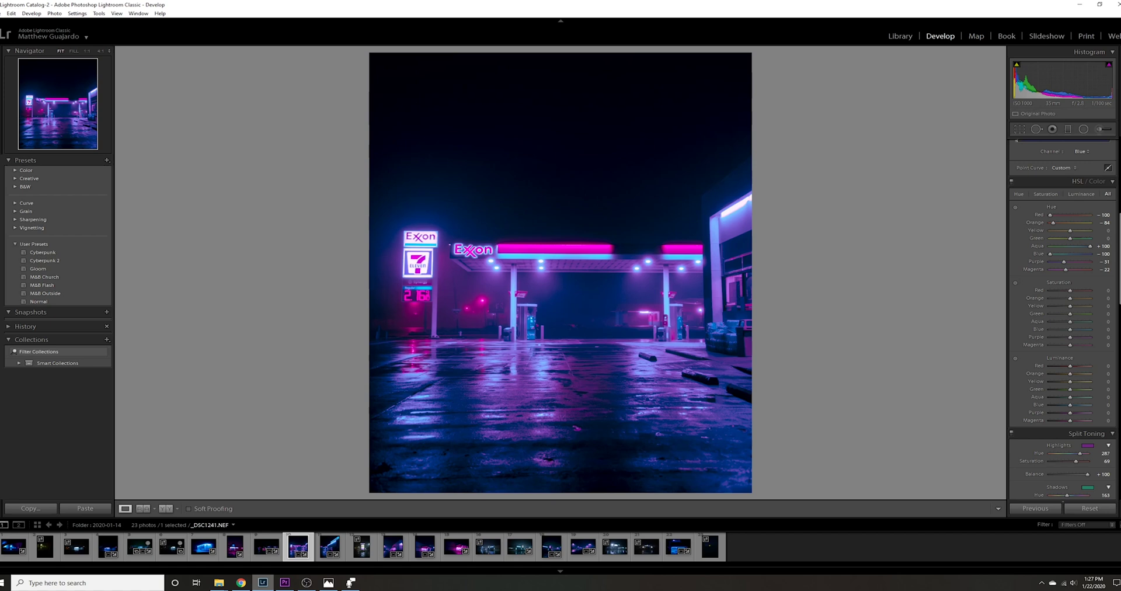
drag(1069, 337, 1053, 339)
scroll(1111, 194, up, 5)
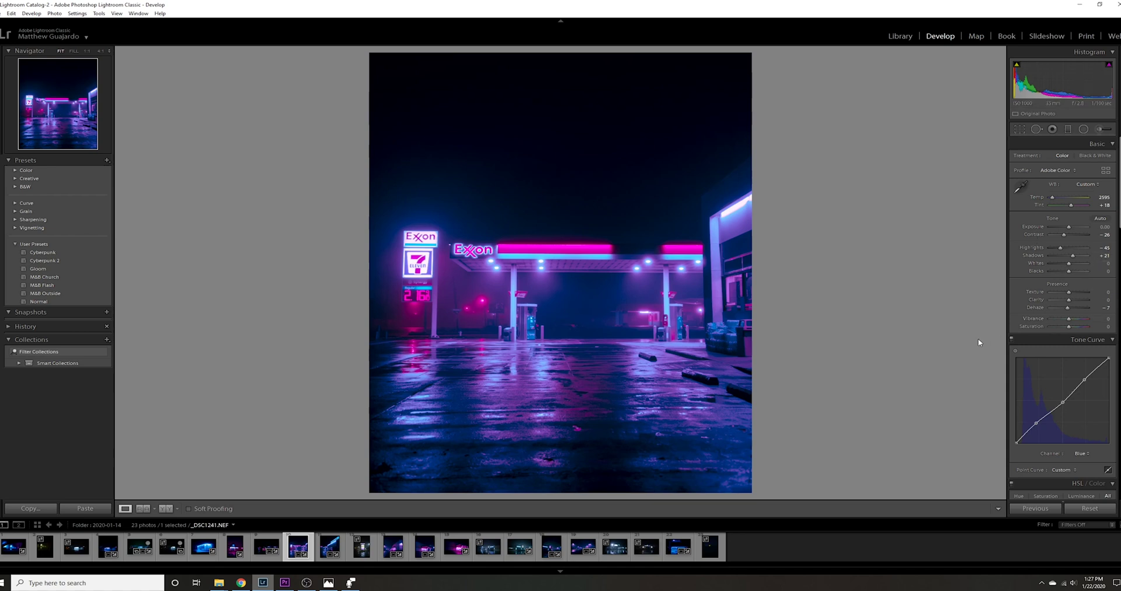
scroll(1010, 327, down, 4)
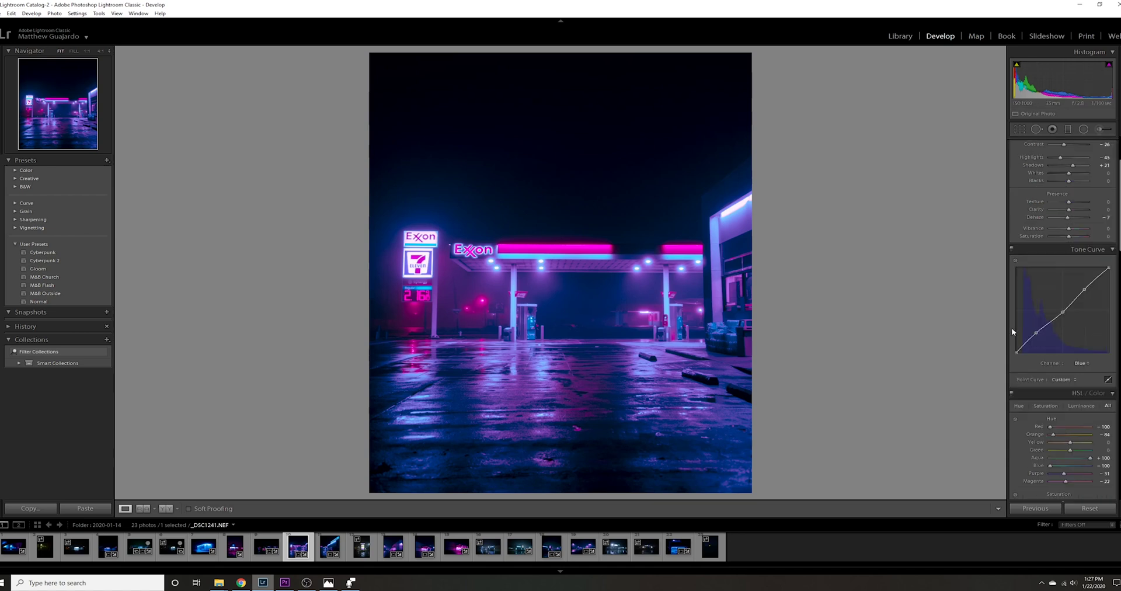
scroll(1011, 327, up, 4)
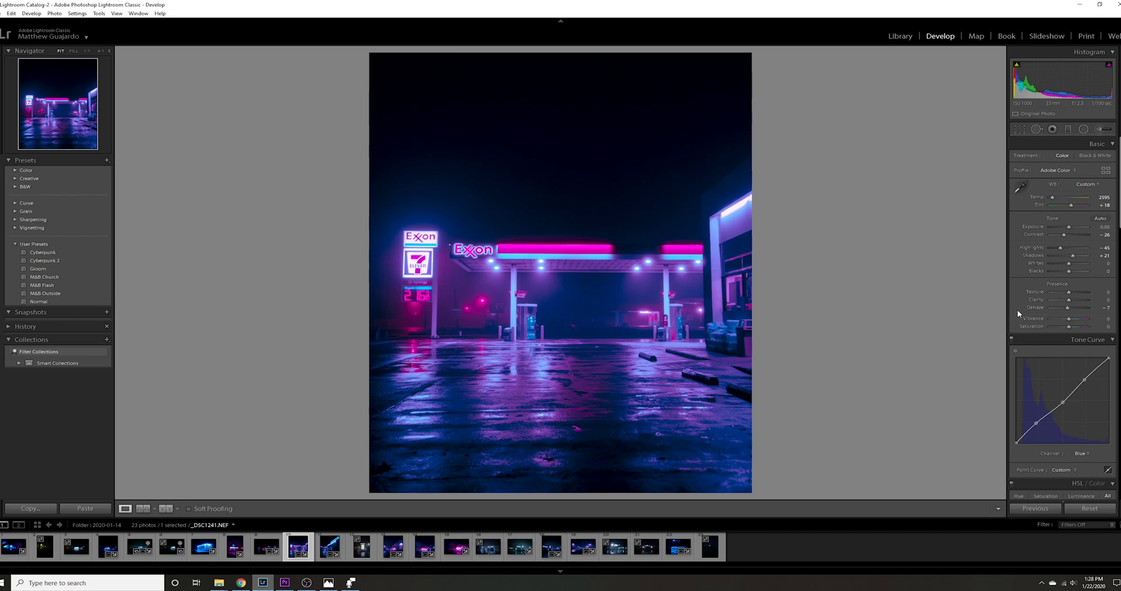
scroll(1019, 310, down, 1)
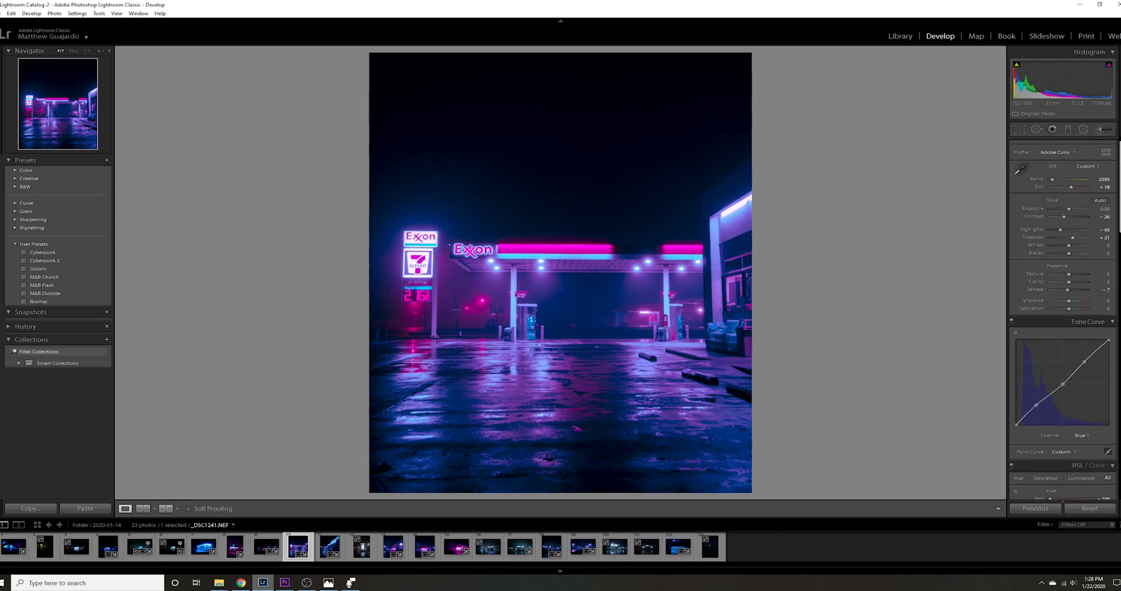
scroll(1062, 318, down, 1)
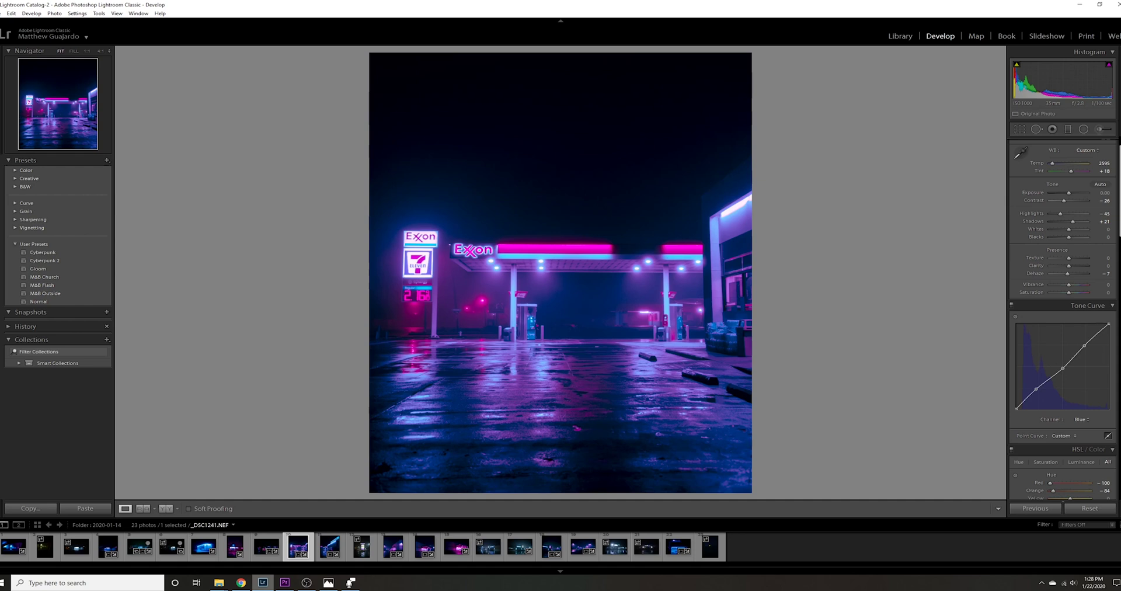
scroll(1063, 318, down, 2)
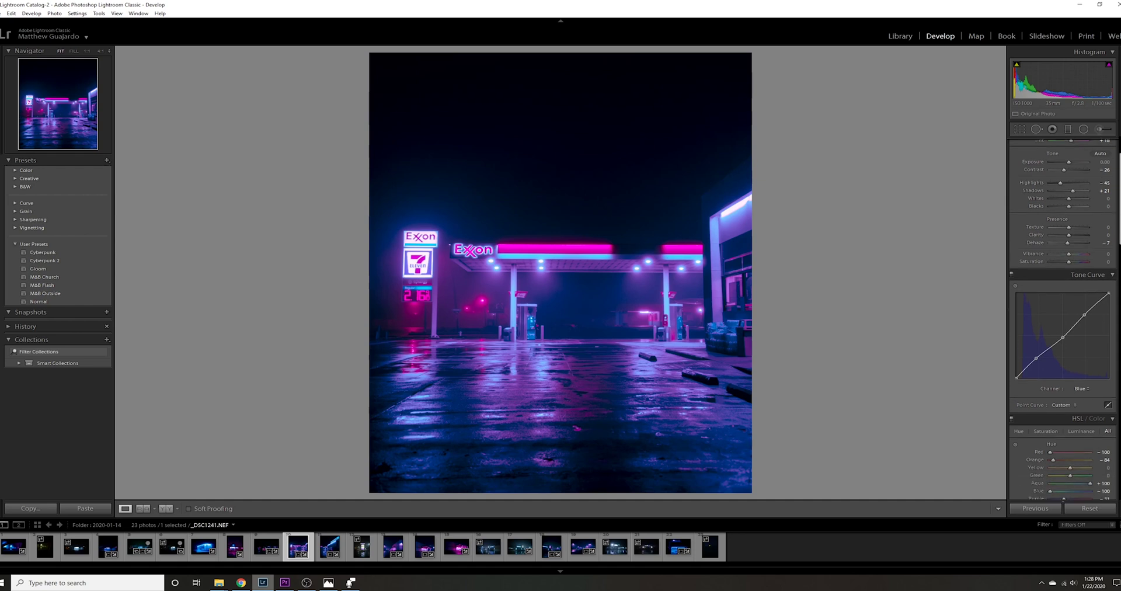
scroll(1062, 319, down, 3)
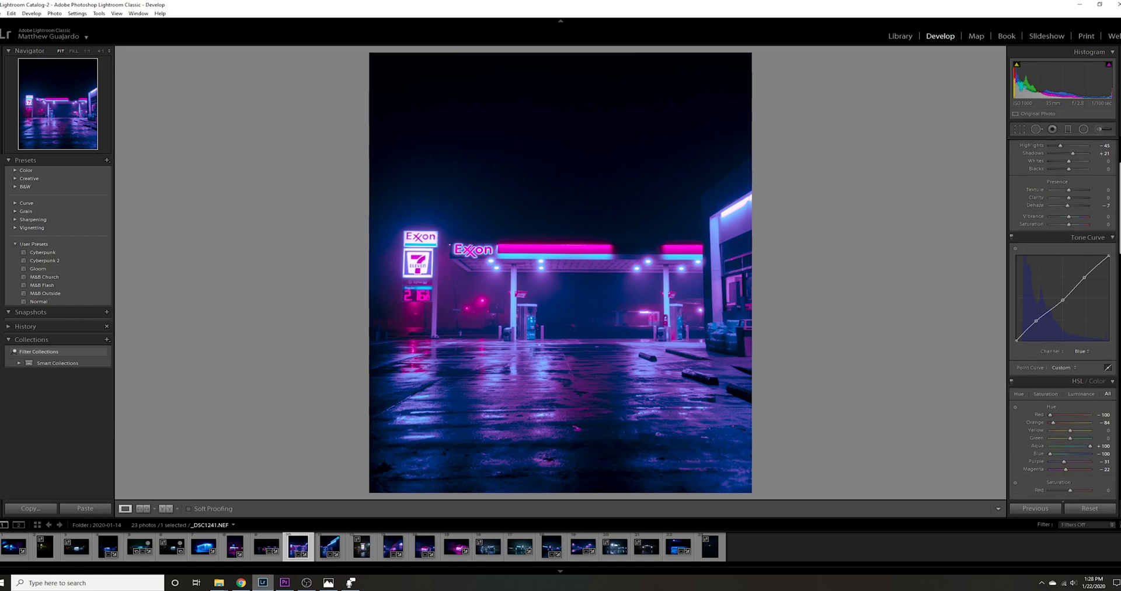
scroll(1062, 318, up, 1)
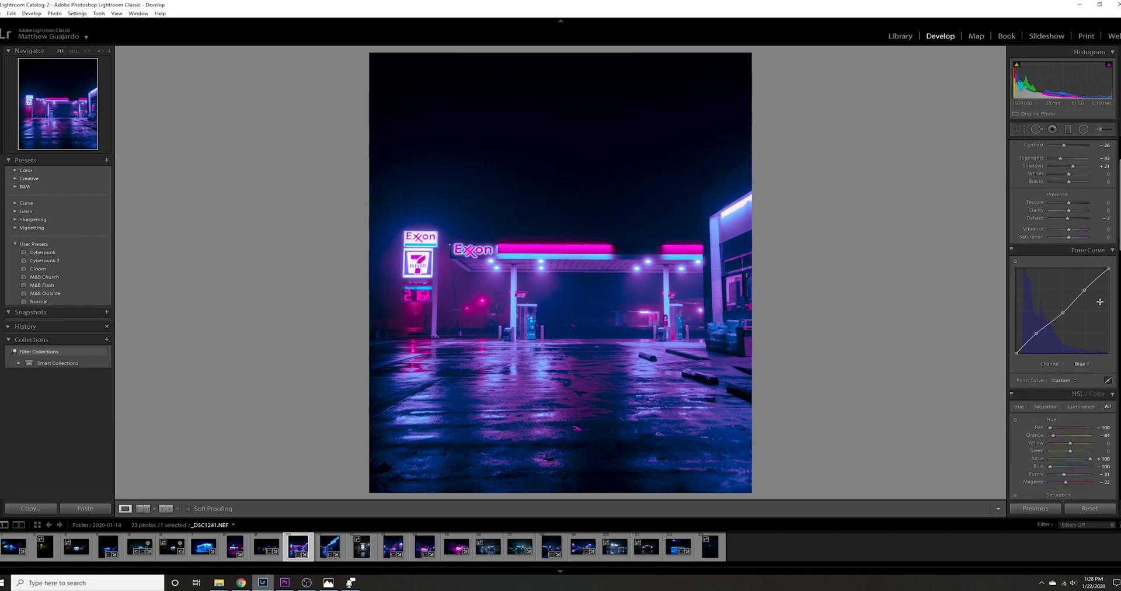
click(1080, 364)
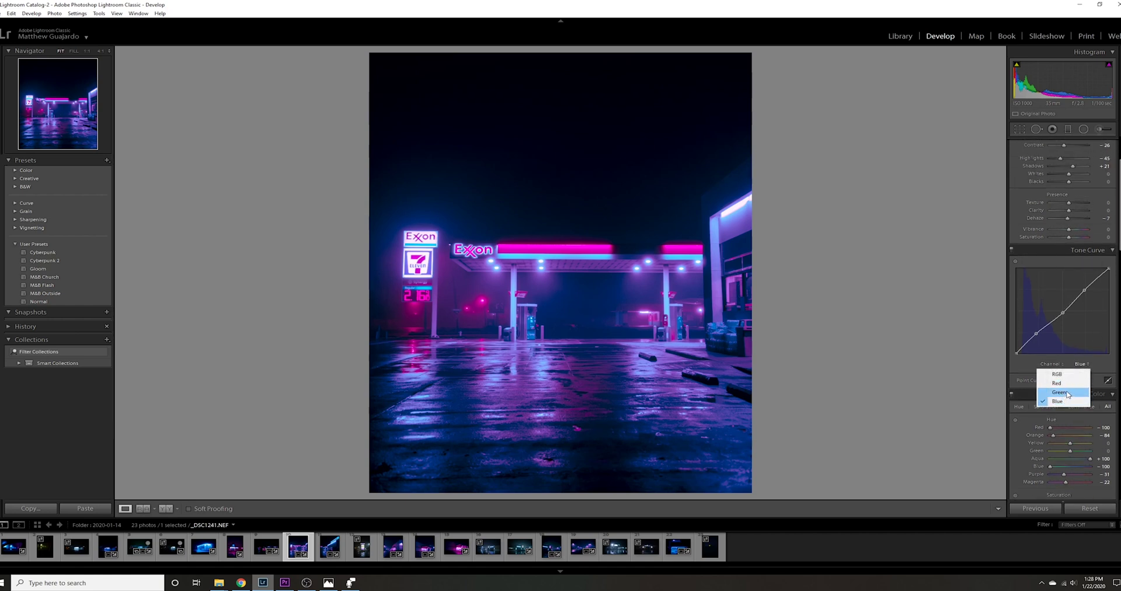
click(1108, 363)
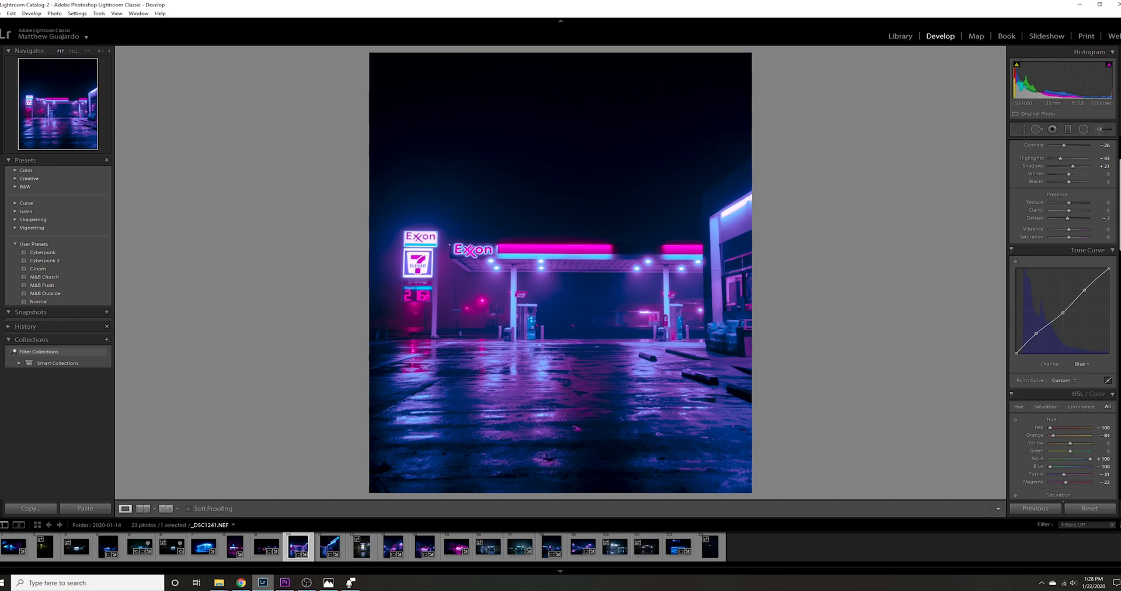
scroll(1062, 318, up, 1)
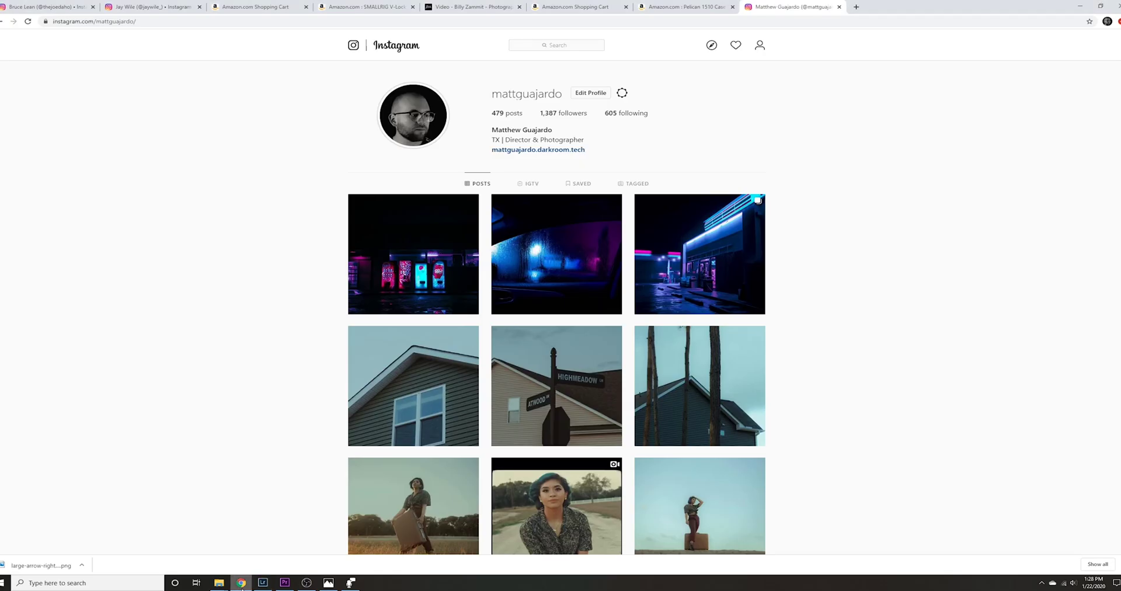
Step: Switch to the Instagram profile in the browser and scroll through the neon night posts
click(240, 582)
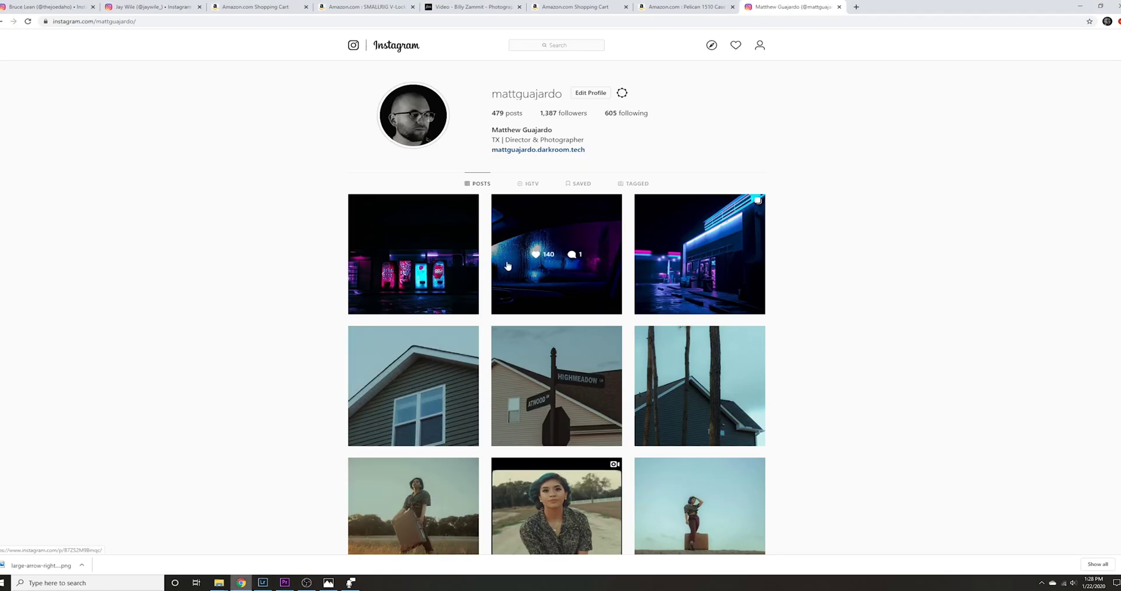
scroll(508, 266, down, 2)
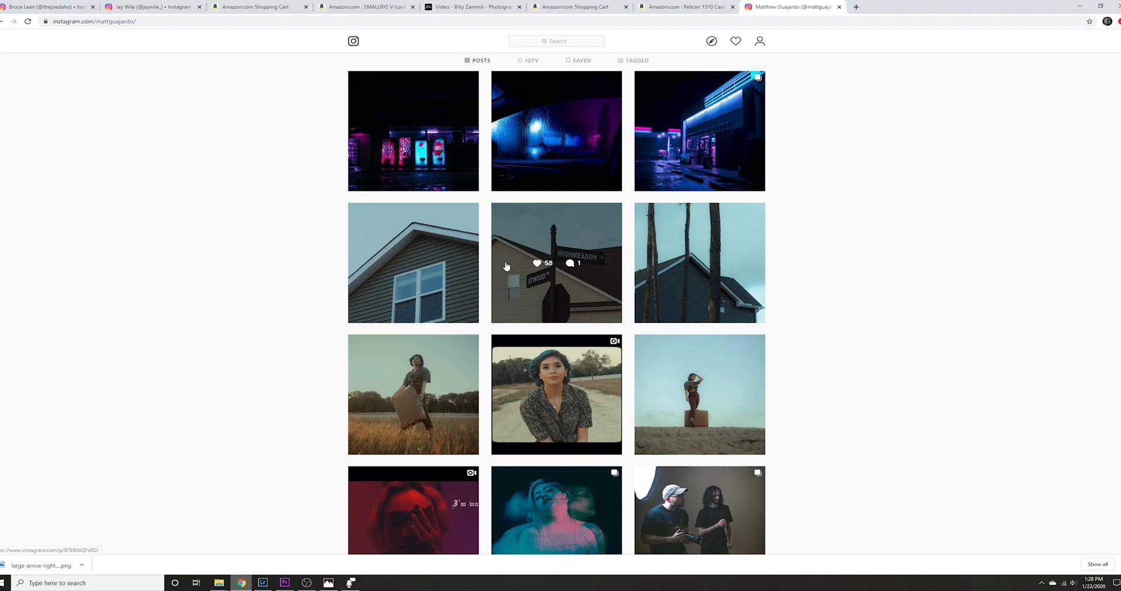
scroll(505, 266, up, 2)
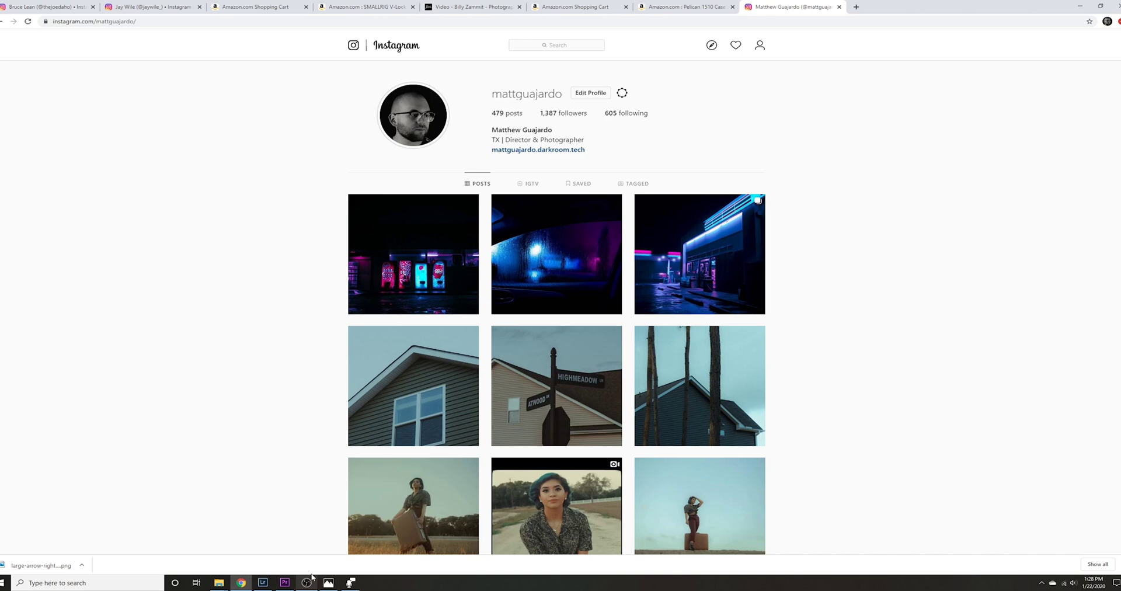
Step: Switch back to Lightroom Classic's Develop view of the finished magenta-blue gas station edit
click(262, 582)
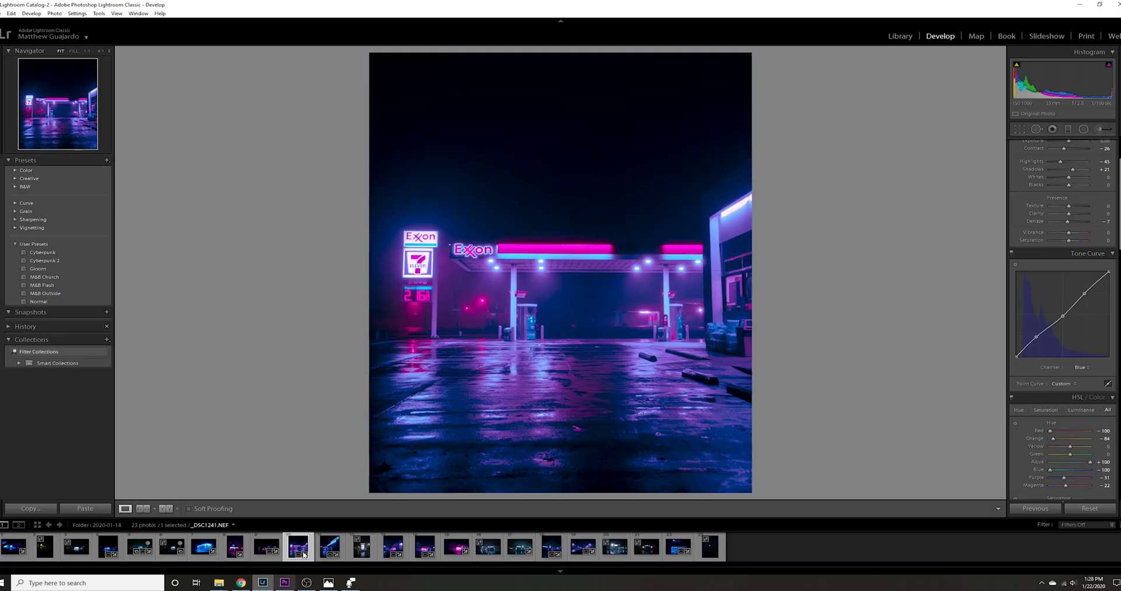